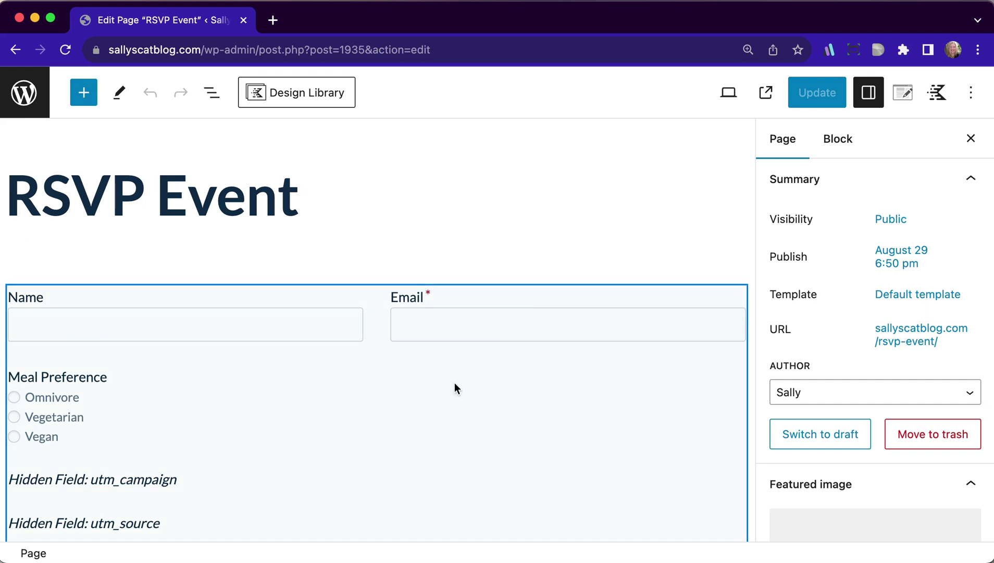
- Select the RSVP Event Form block on the RSVP Event page to show its block settings
scroll(449, 397, "down", 4)
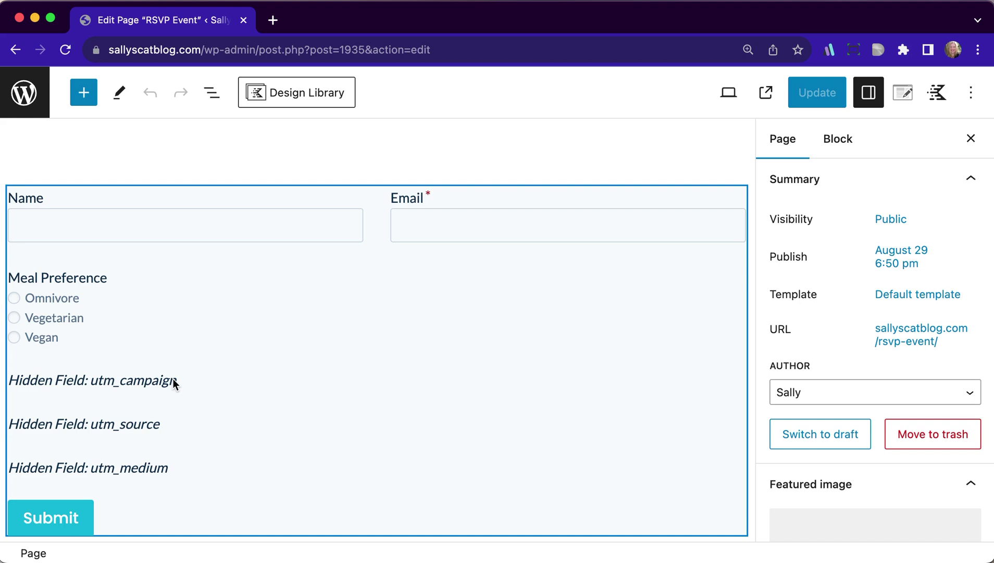
left_click(113, 315)
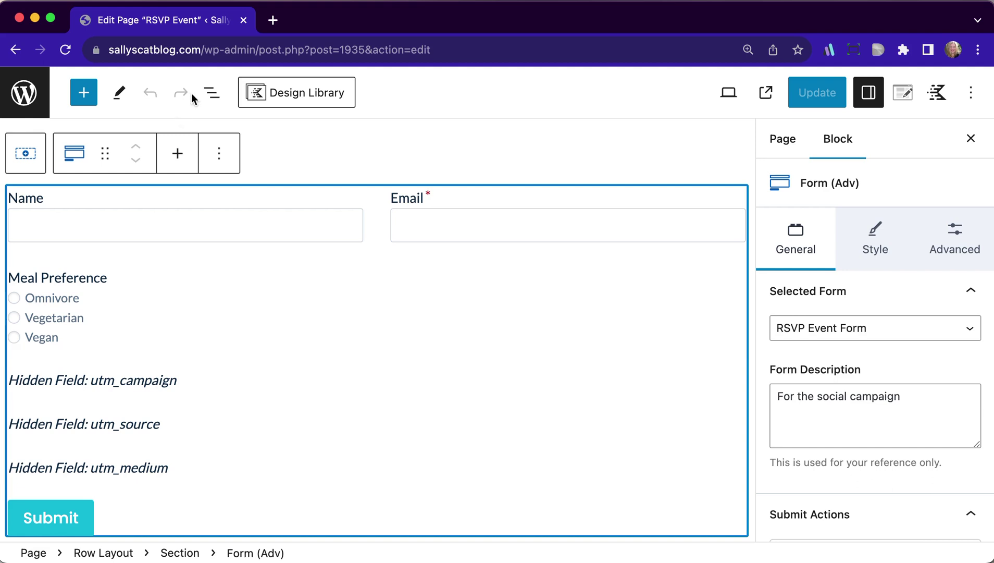
- In List View, expand Form (Adv) and select the Meal Preference radio field
left_click(213, 94)
left_click(58, 244)
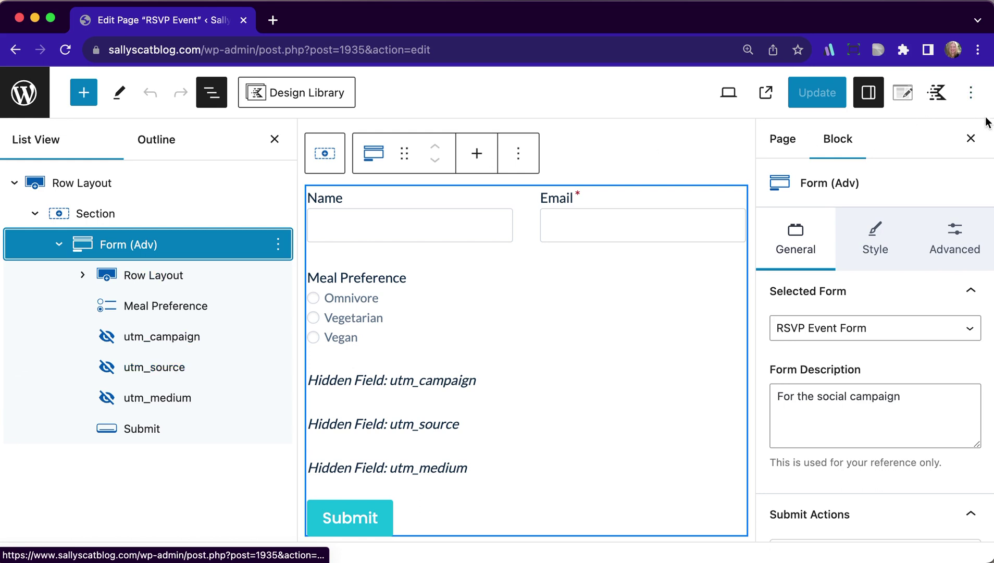
left_click(470, 293)
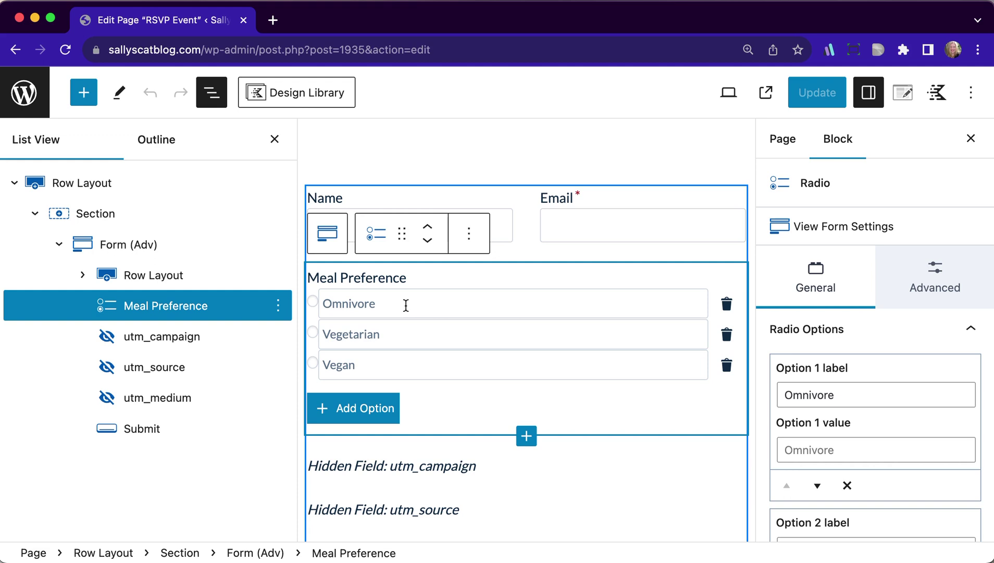
scroll(406, 305, "down", 3)
- Insert a Radio field labelled Omnivore Preference with options Beef and Chicken
left_click(526, 355)
left_click(533, 221)
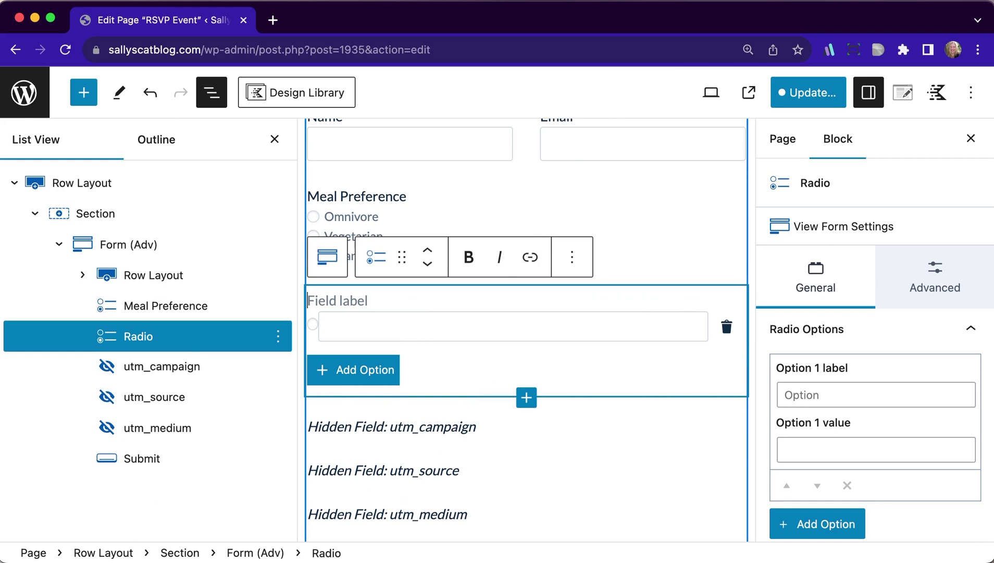
type("Omnivore")
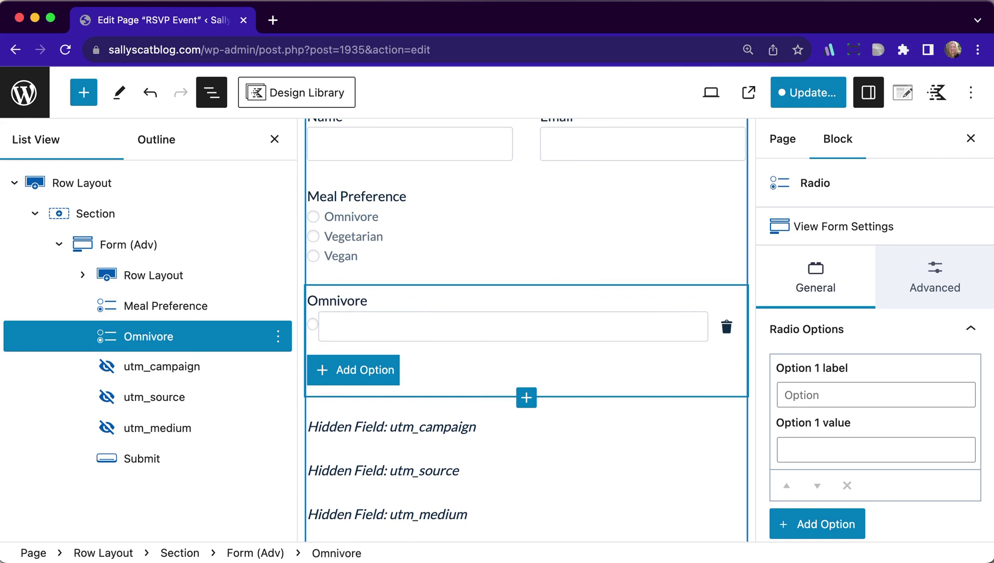
type(" Preference")
left_click(415, 333)
type("Beef")
left_click(338, 372)
left_click(358, 363)
type("Chic")
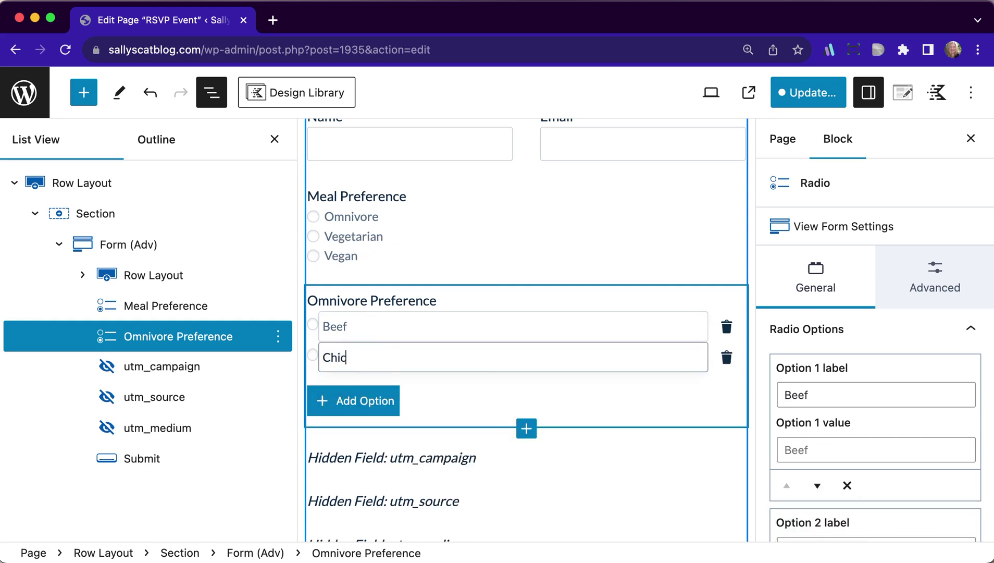
type("ken")
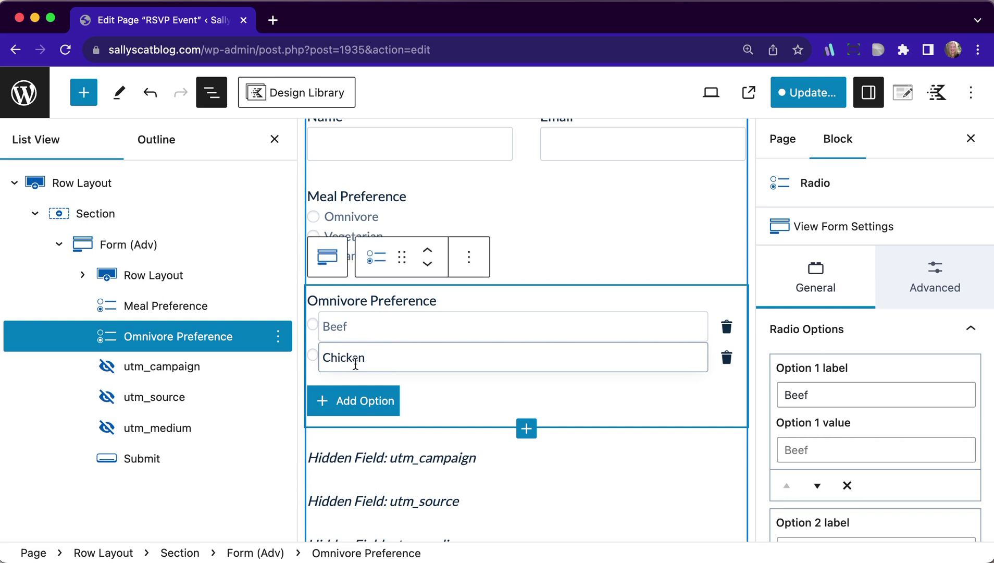
scroll(433, 360, "down", 3)
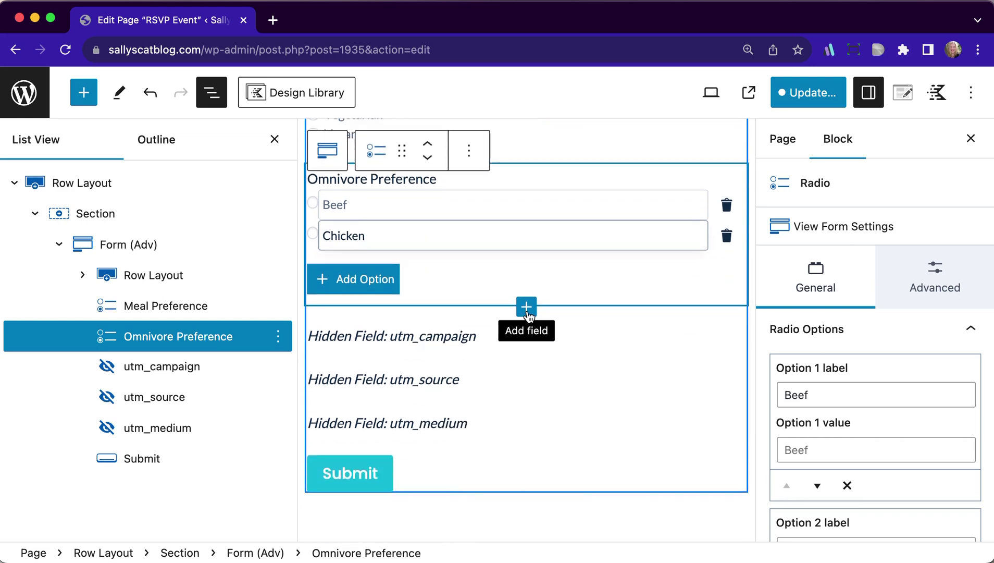
- Insert a Radio field labelled Vegetarian Preference with first option Eggplant Parmesean
left_click(527, 308)
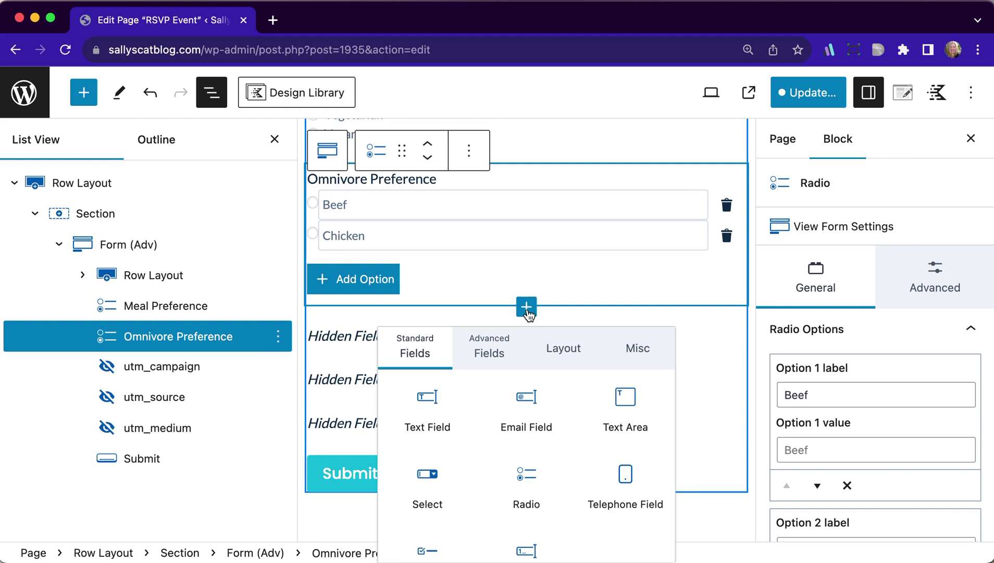
left_click(527, 493)
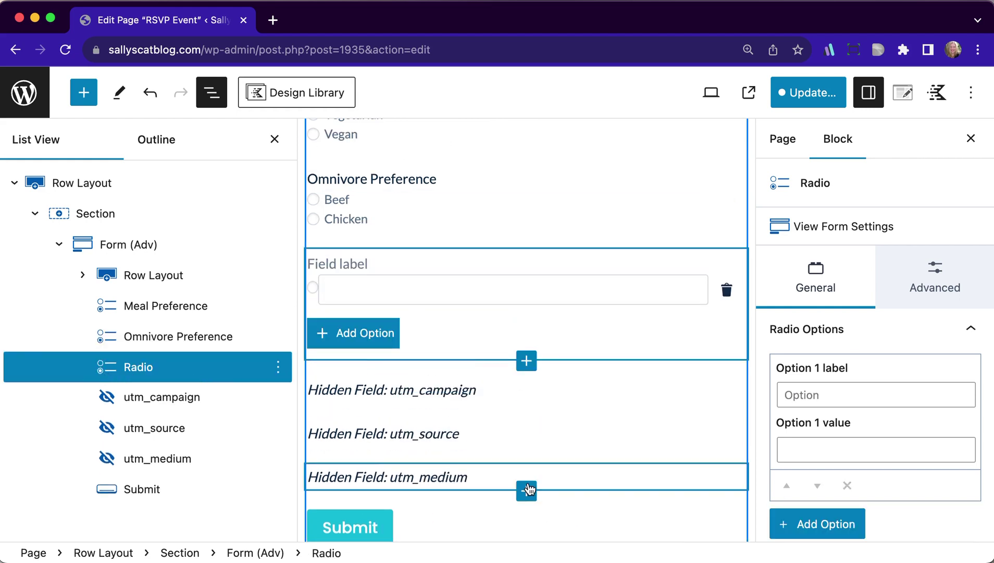
type("Veger")
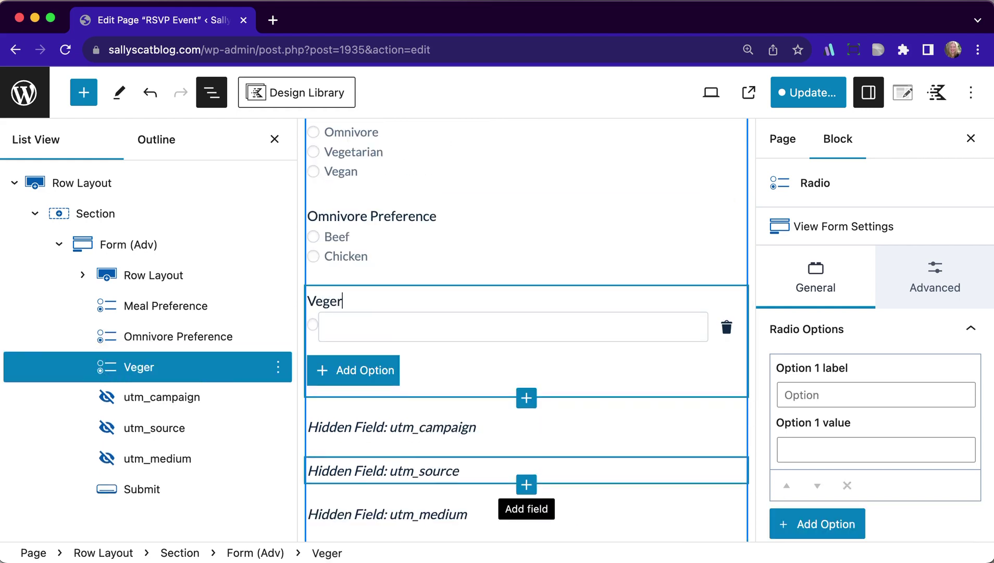
key("BackSpace")
type("tarian Pre")
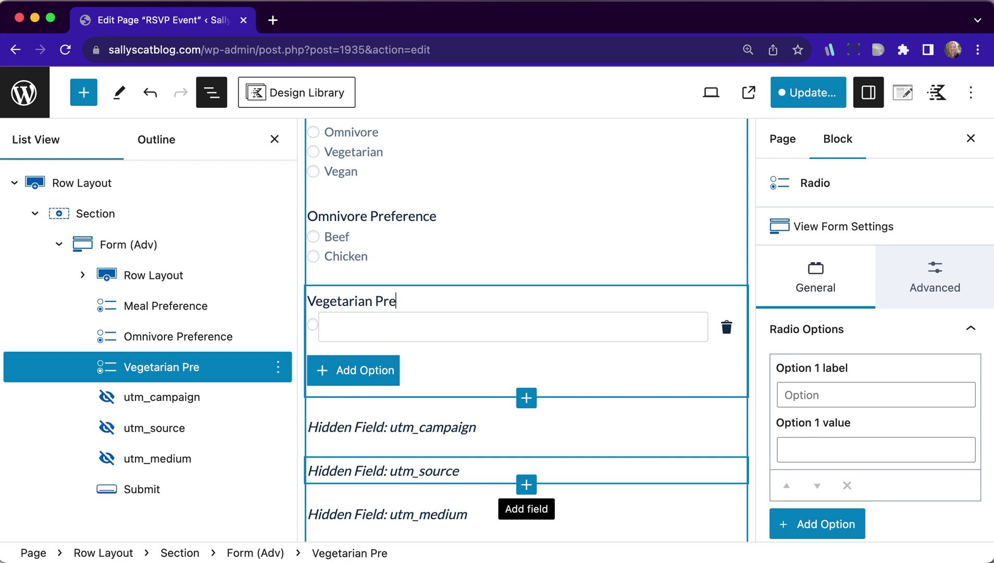
type("ference")
left_click(428, 327)
type("Eggplant")
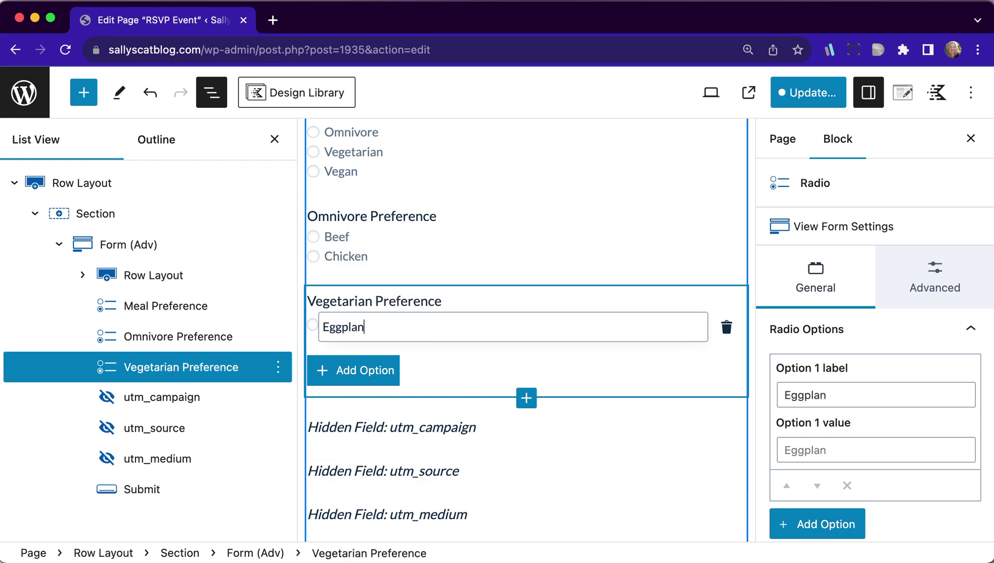
type(" Parmesean")
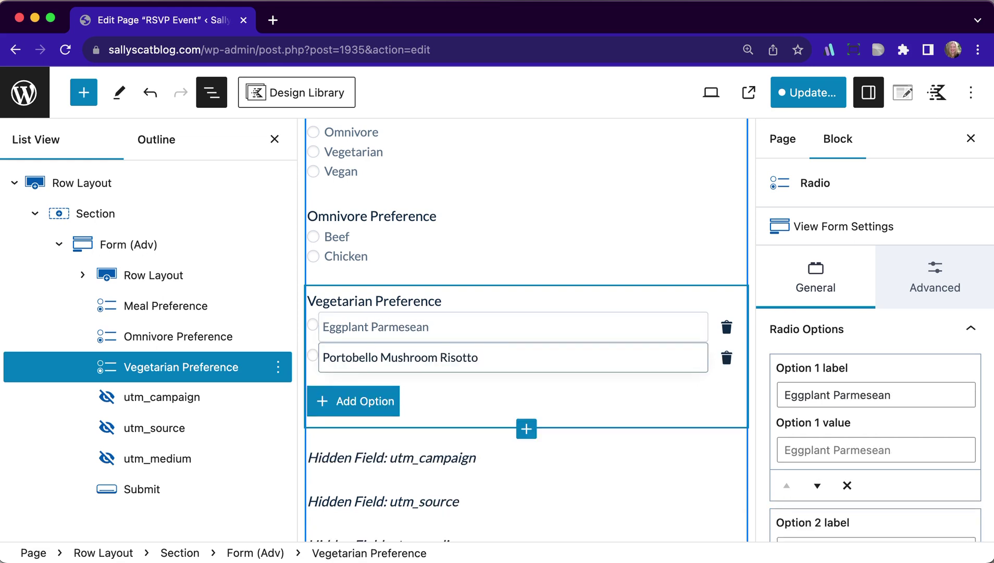
- Insert a Radio field labelled Vegan Preference with options 'Roast cauliflower, baba ganoush' and 'Tofu Tacos'
left_click(526, 428)
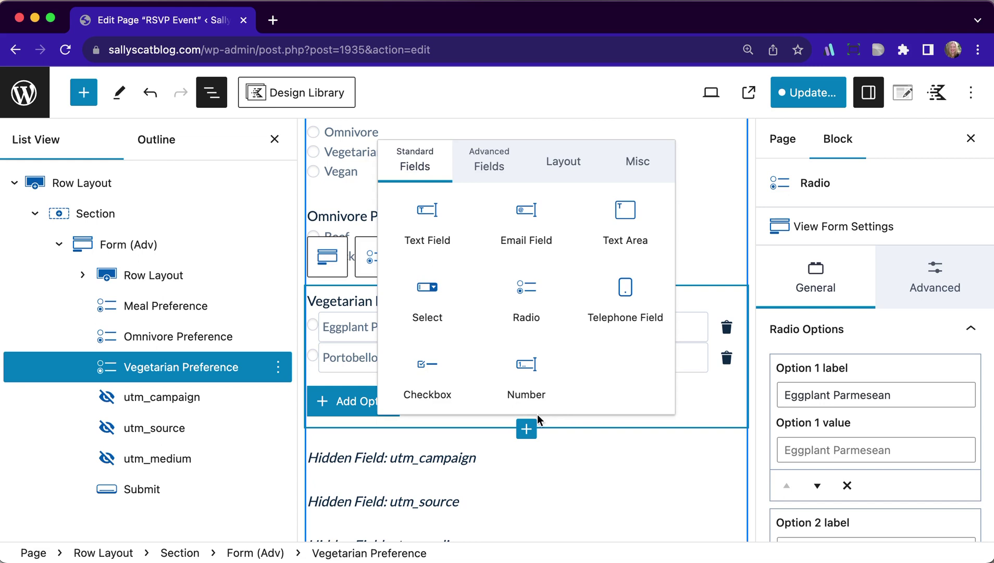
left_click(526, 315)
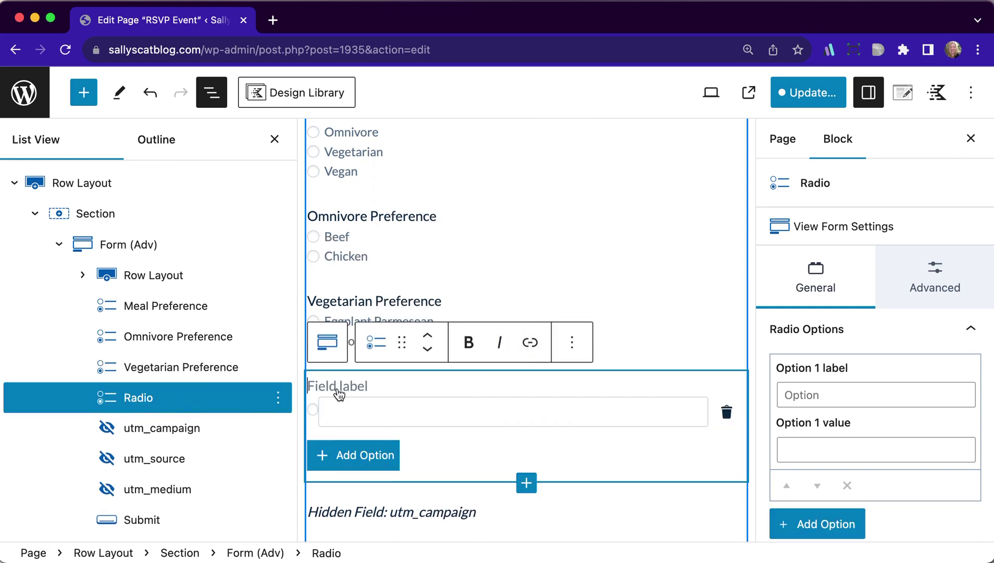
scroll(425, 385, "down", 2)
type("Vegan Preference")
left_click(363, 330)
type("Roast cauliflower, baba ganoush")
left_click(342, 370)
left_click(397, 359)
type("Tofu Tacos")
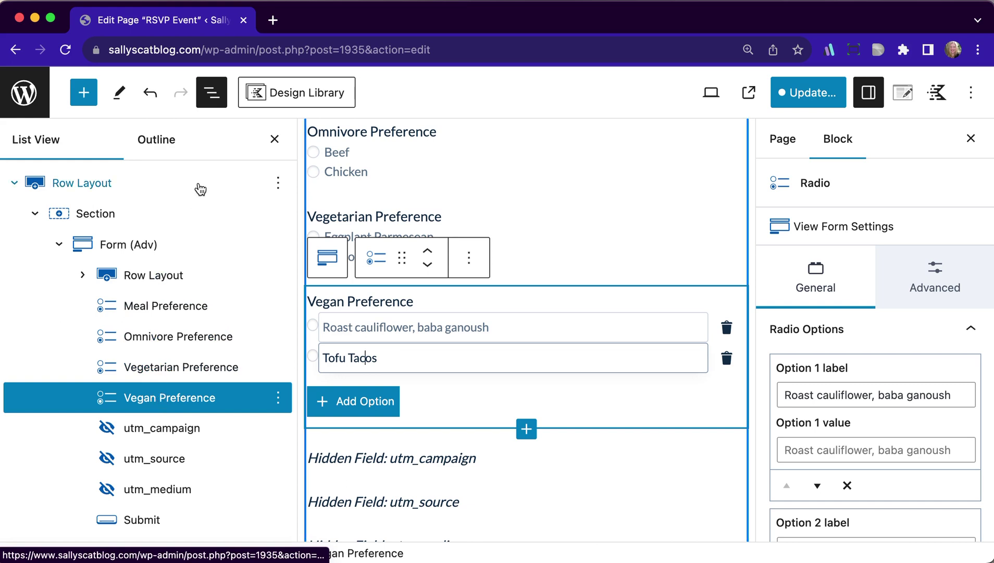
- Turn on the Conditional Field setting for Omnivore Preference in its Advanced settings
left_click(151, 341)
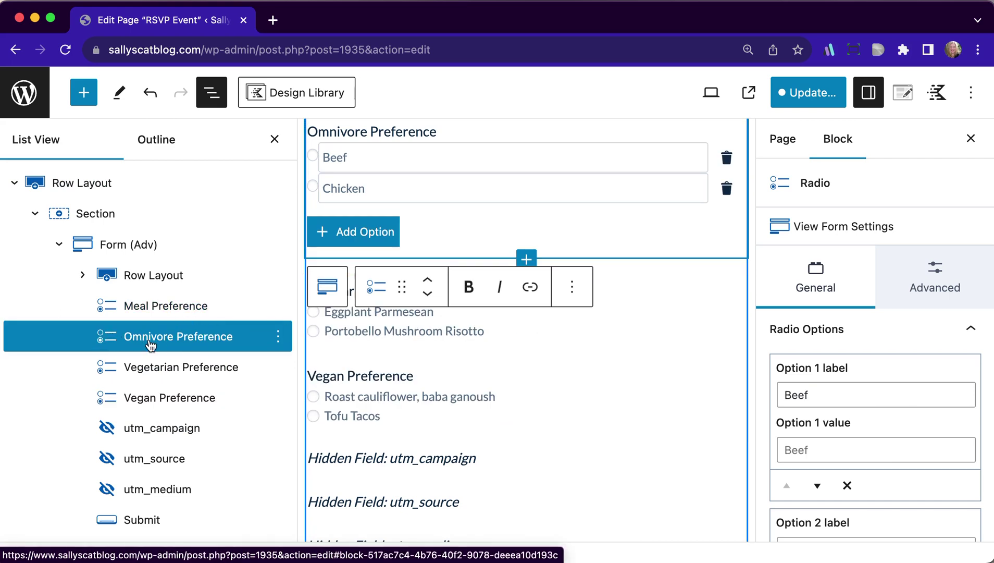
scroll(846, 324, "down", 5)
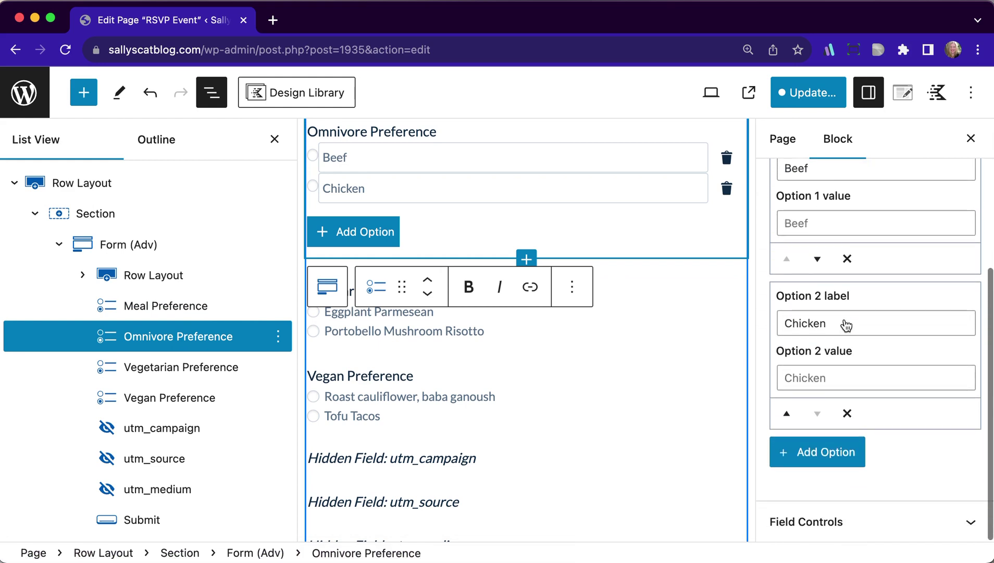
scroll(846, 321, "up", 7)
left_click(928, 293)
scroll(874, 346, "down", 2)
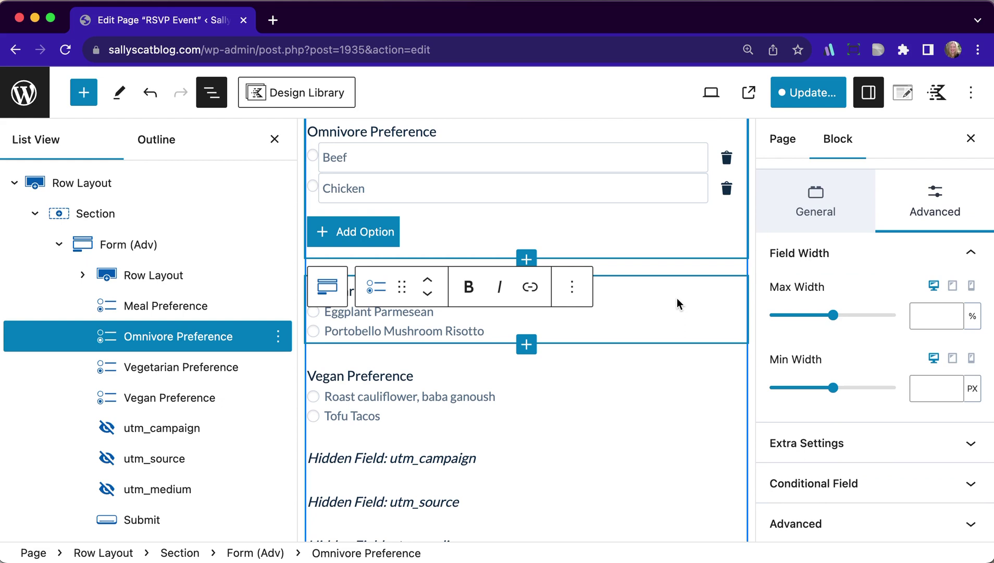
left_click(867, 483)
scroll(873, 417, "down", 1)
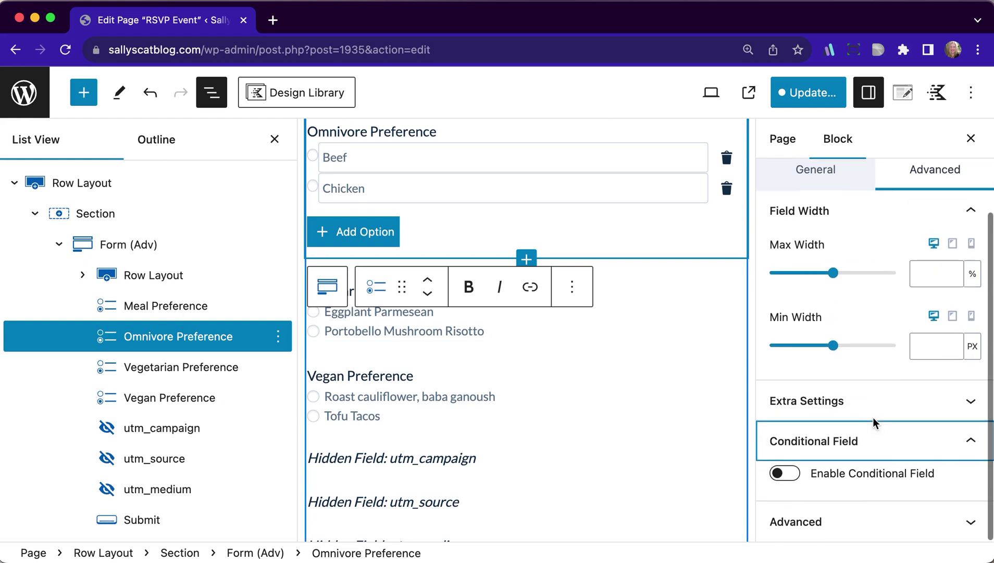
left_click(792, 476)
scroll(855, 404, "down", 4)
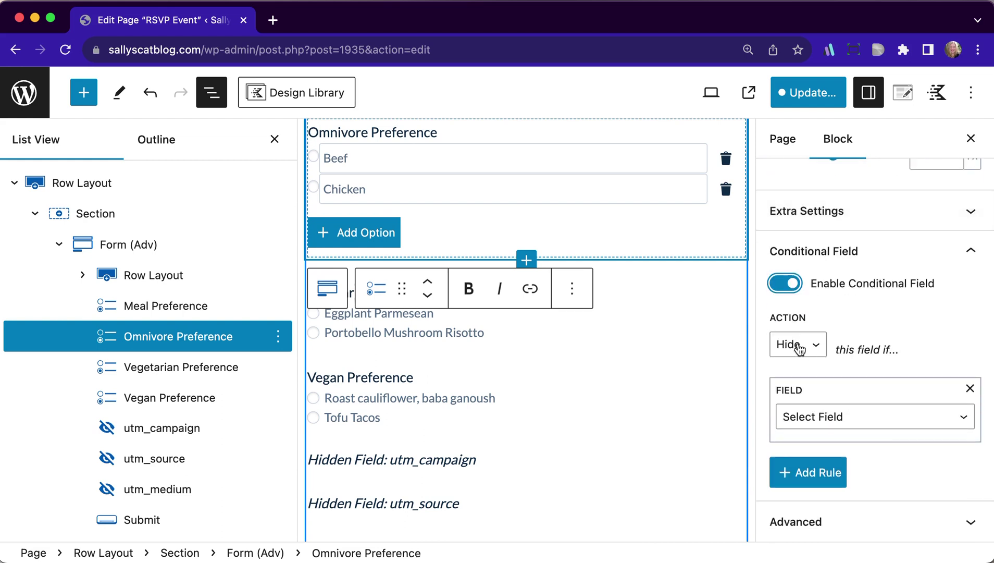
- Set the rule to Show when Meal Preference equals Omnivore
left_click(800, 349)
left_click(800, 362)
left_click(837, 417)
left_click(841, 471)
scroll(810, 359, "down", 3)
left_click(846, 415)
left_click(846, 437)
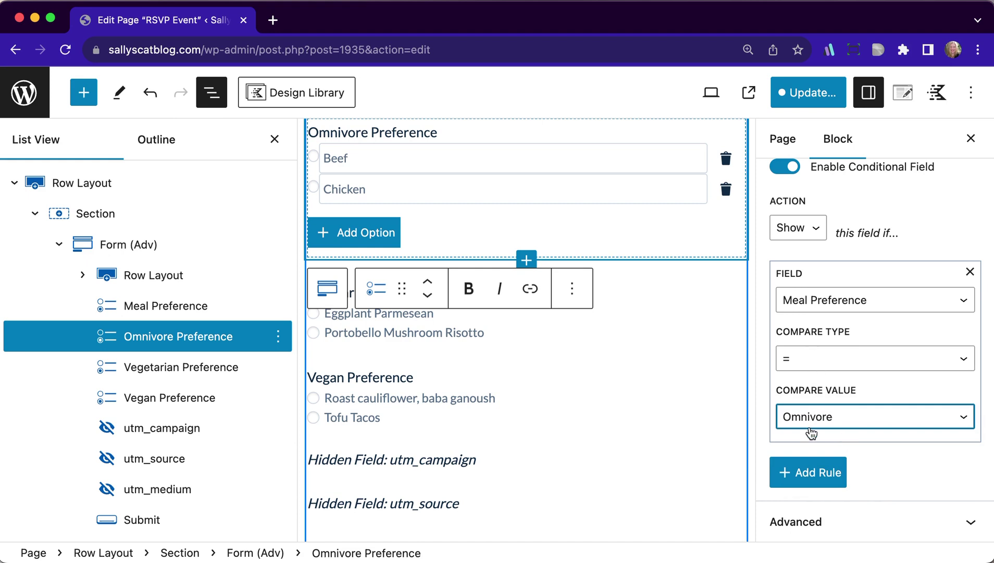
left_click(183, 373)
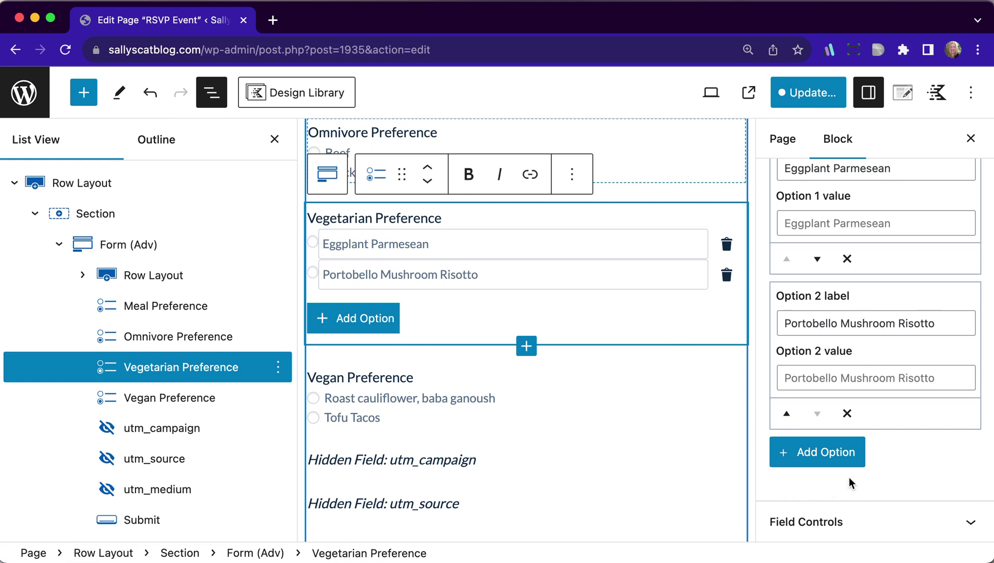
- Turn on the Conditional Field setting for Vegetarian Preference
scroll(894, 366, "up", 5)
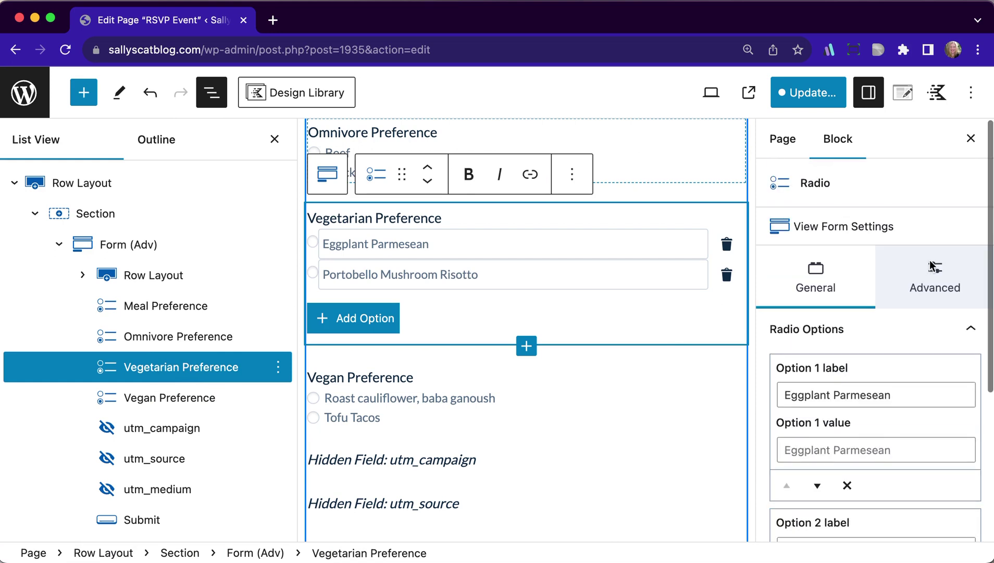
left_click(931, 268)
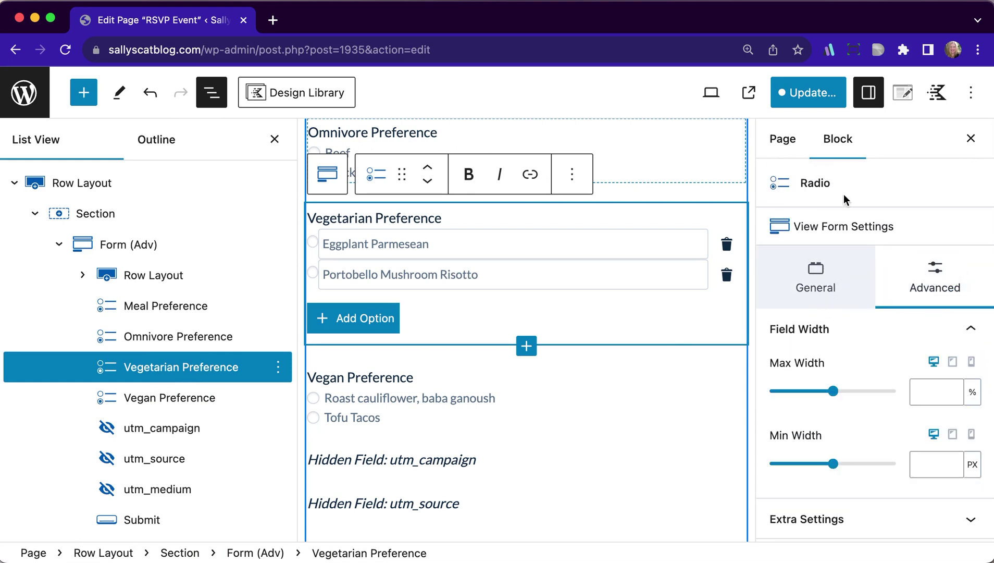
scroll(850, 370, "down", 2)
left_click(848, 480)
left_click(860, 513)
scroll(862, 440, "down", 4)
- Set the rule to Show when Meal Preference equals Vegetarian
left_click(793, 348)
left_click(800, 364)
left_click(846, 416)
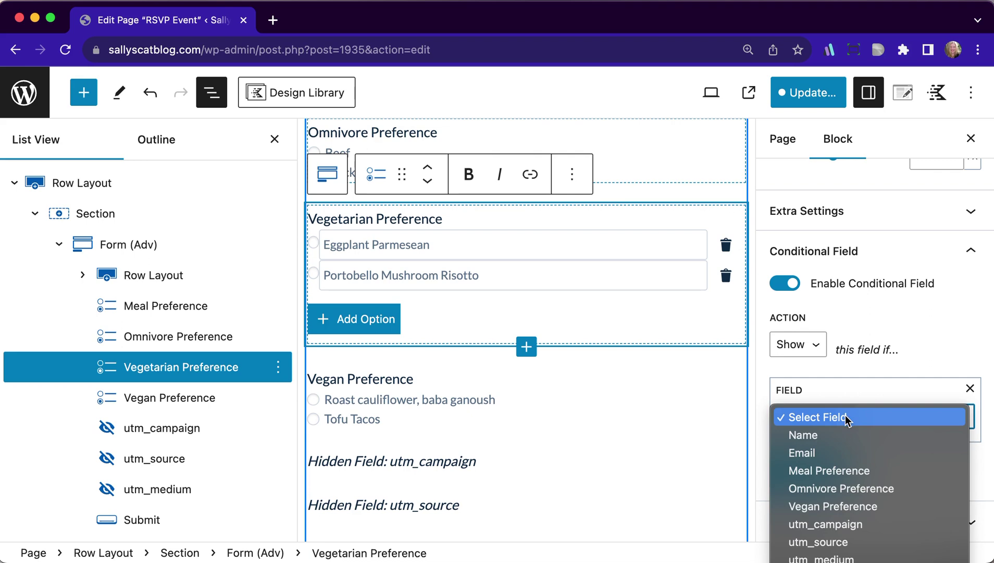
left_click(852, 472)
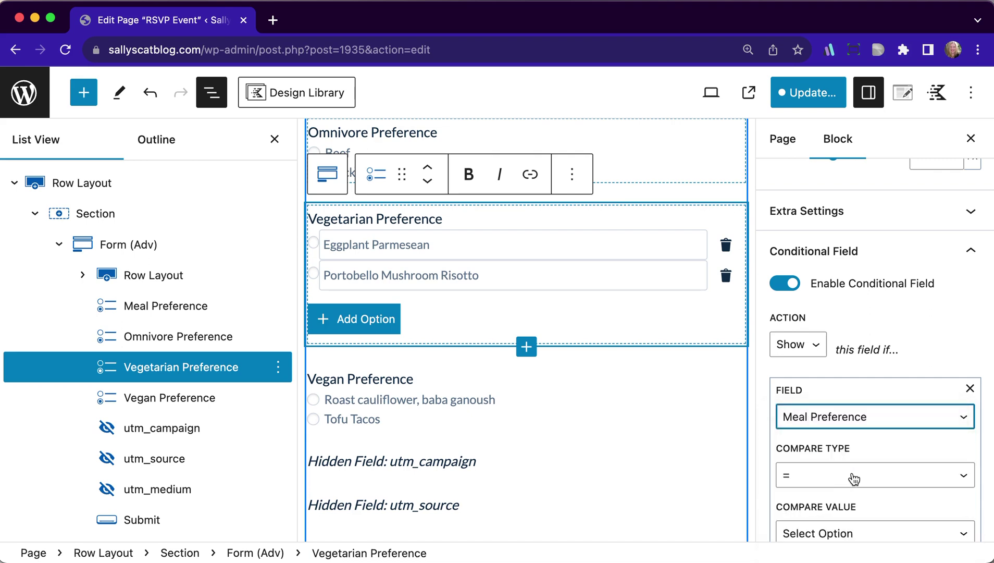
scroll(853, 490, "down", 4)
left_click(854, 416)
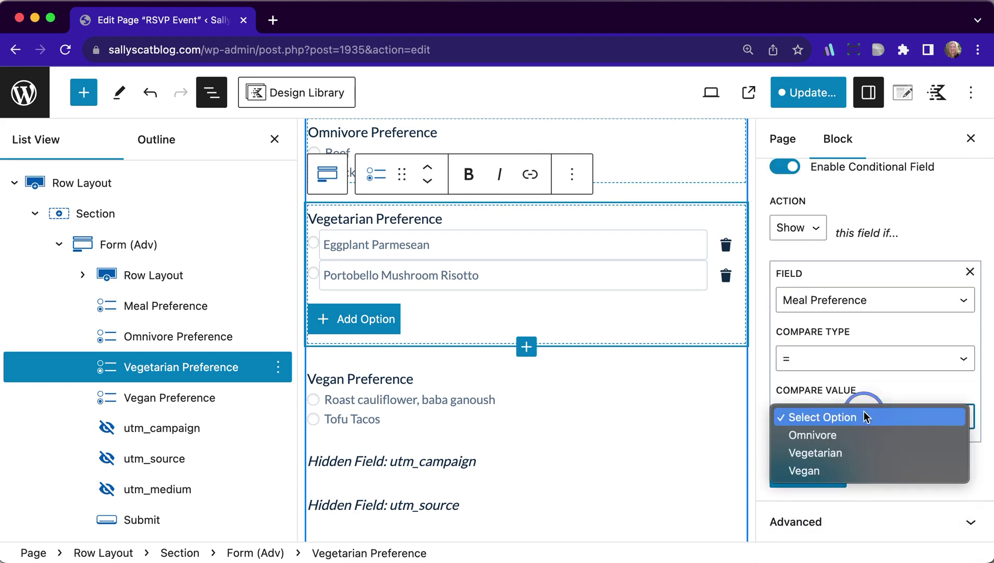
left_click(855, 453)
left_click(458, 396)
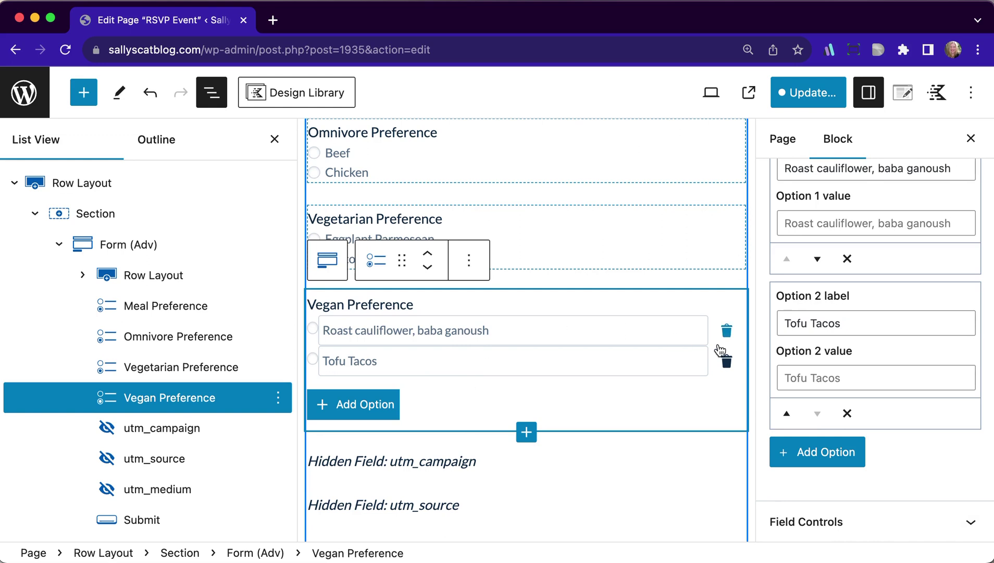
- Turn on the Conditional Field setting for Vegan Preference
scroll(873, 262, "up", 5)
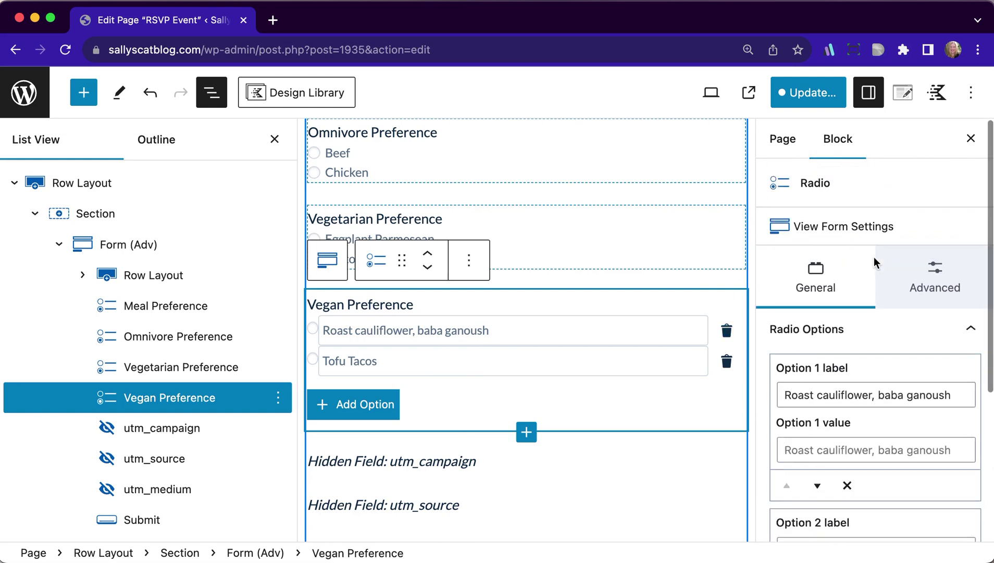
scroll(878, 302, "down", 5)
scroll(878, 303, "up", 5)
left_click(910, 282)
scroll(862, 373, "down", 2)
left_click(846, 491)
scroll(870, 447, "down", 1)
left_click(784, 473)
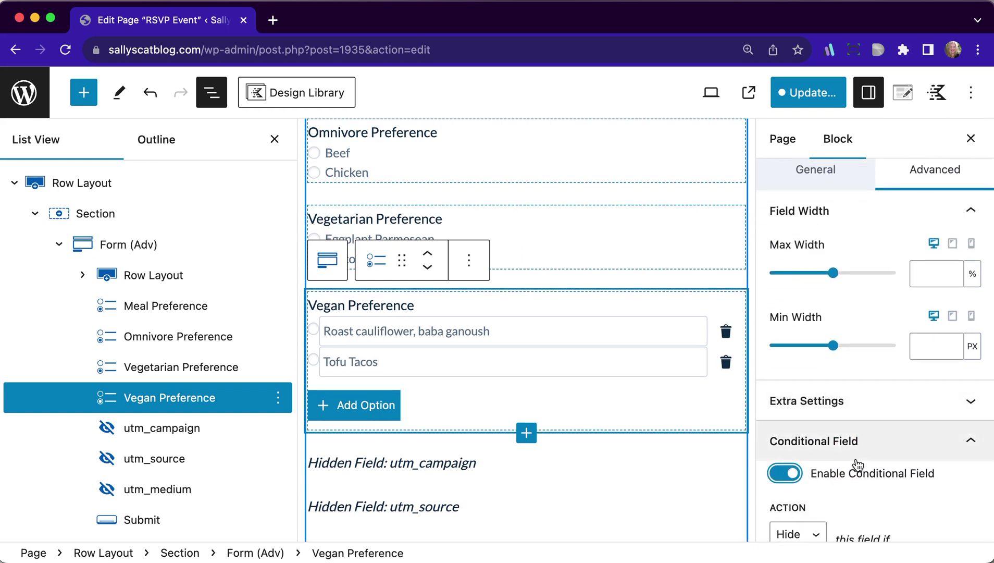
scroll(857, 463, "down", 4)
- Set the rule to Show when Meal Preference equals Vegan, then Update the page
left_click(795, 336)
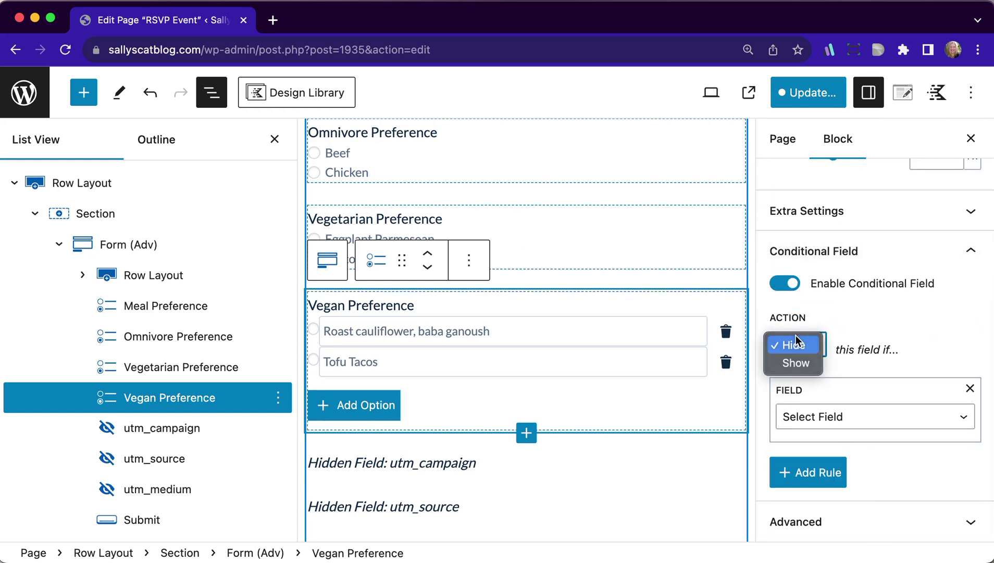
left_click(795, 364)
left_click(856, 417)
left_click(854, 471)
scroll(838, 396, "down", 3)
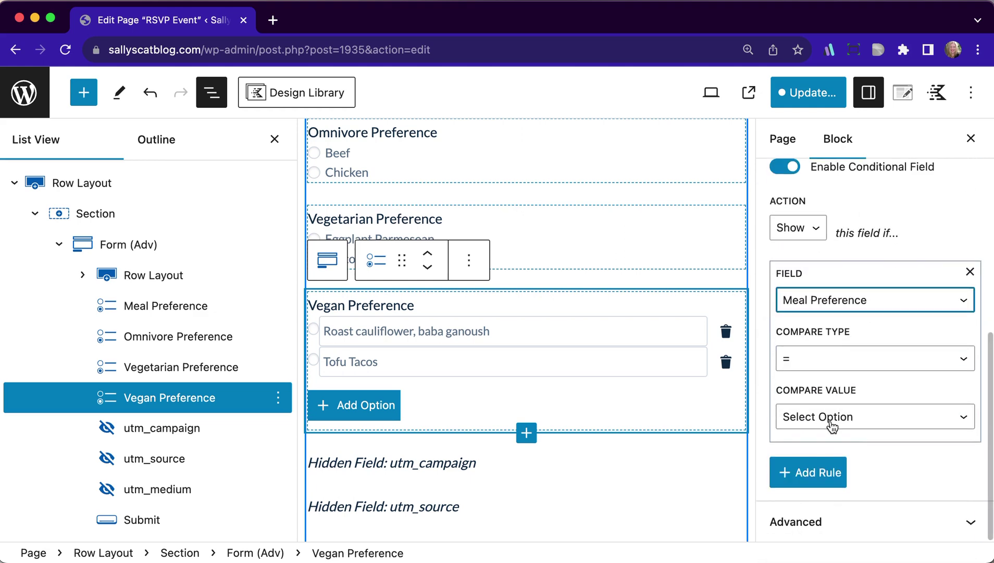
left_click(832, 417)
left_click(826, 467)
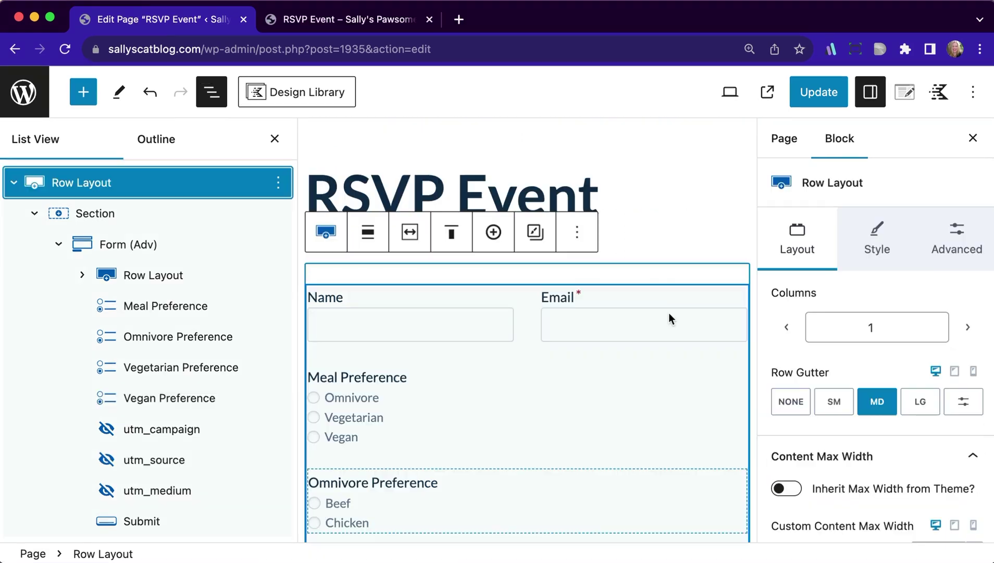
left_click(819, 92)
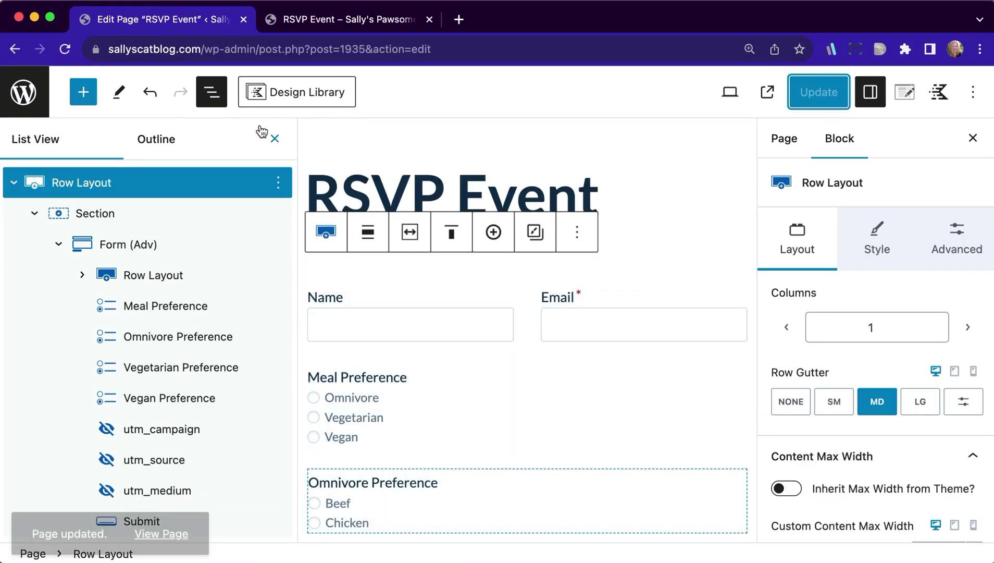
- Reload the live RSVP Event page and autofill the Name and Email fields
left_click(319, 21)
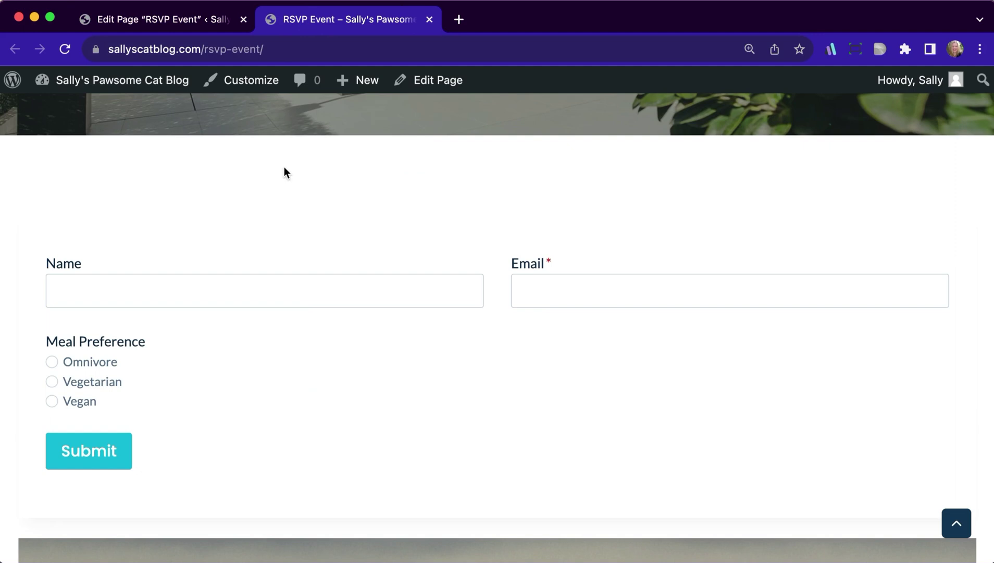
key("super+r")
left_click(185, 301)
left_click(180, 326)
left_click(551, 288)
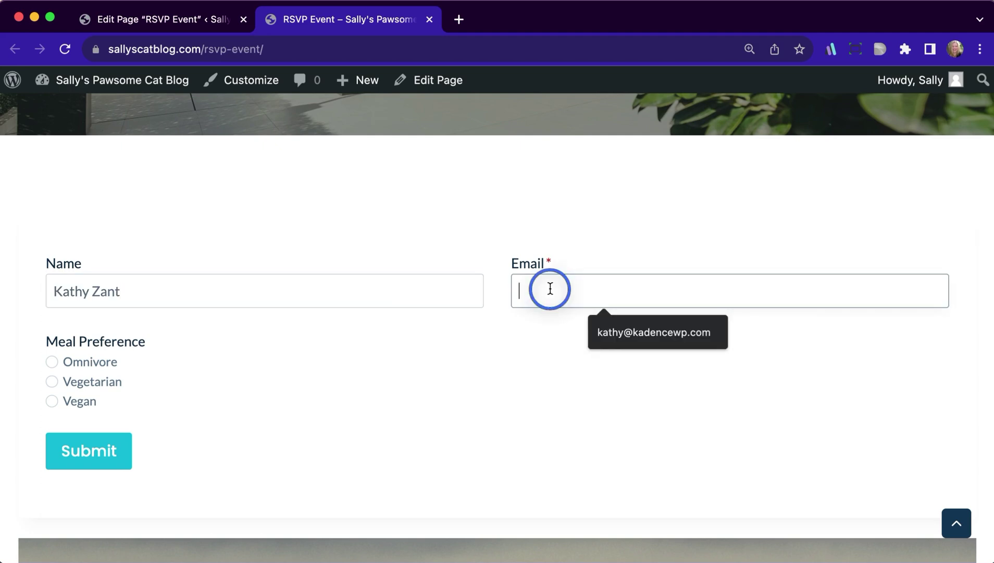
left_click(644, 332)
- Choose Omnivore, Vegetarian and Vegan in turn to confirm each reveals its matching options
left_click(52, 361)
scroll(254, 383, "down", 3)
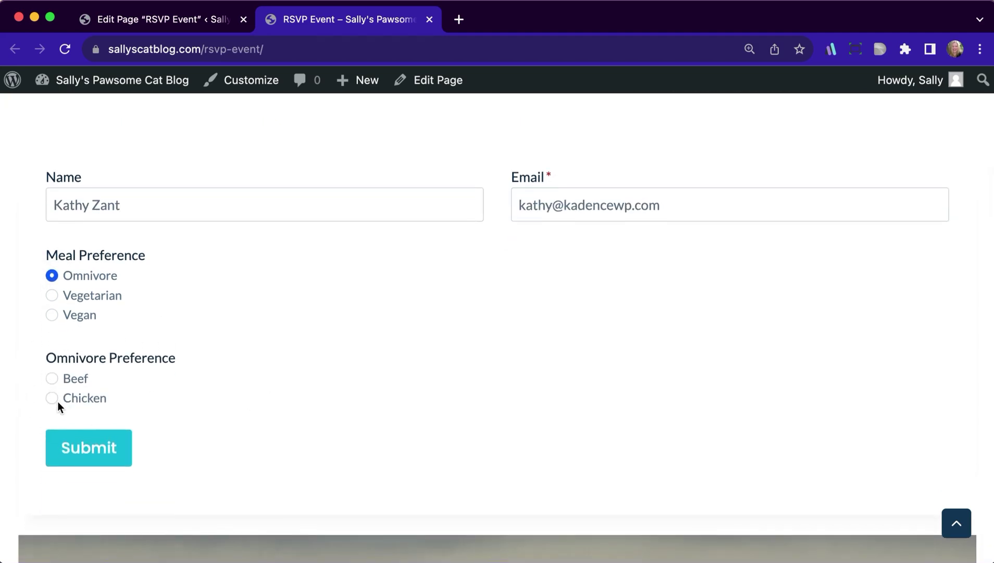
left_click(52, 295)
left_click(53, 315)
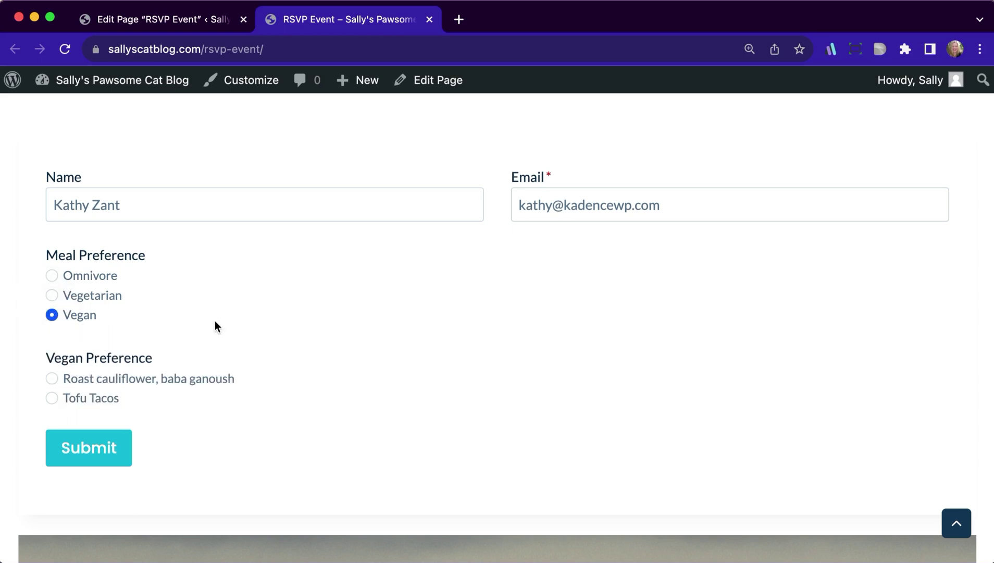
left_click(51, 275)
left_click(50, 295)
left_click(51, 314)
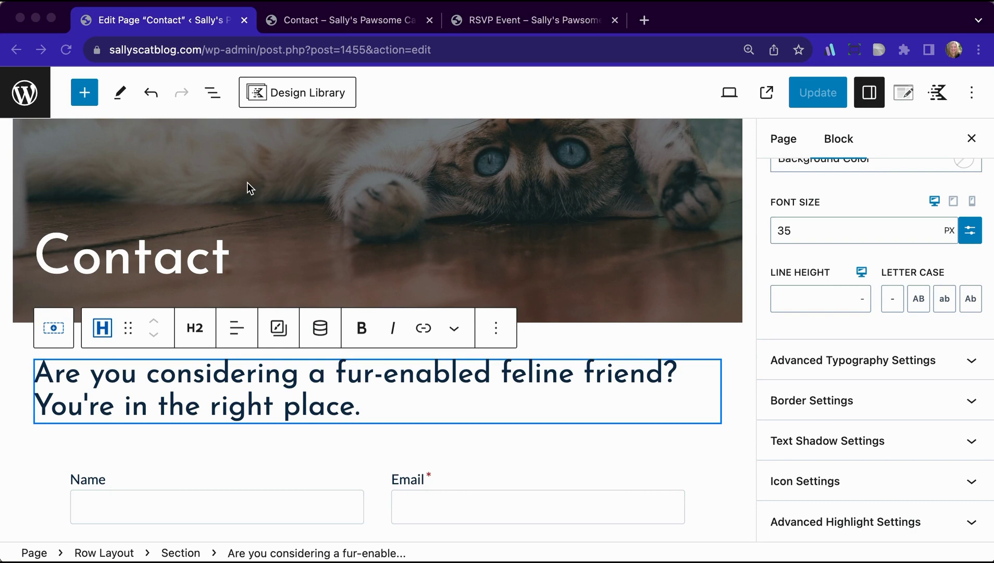
- On the Contact form, select the Would You Like to Volunteer? dropdown field
scroll(247, 183, "down", 4)
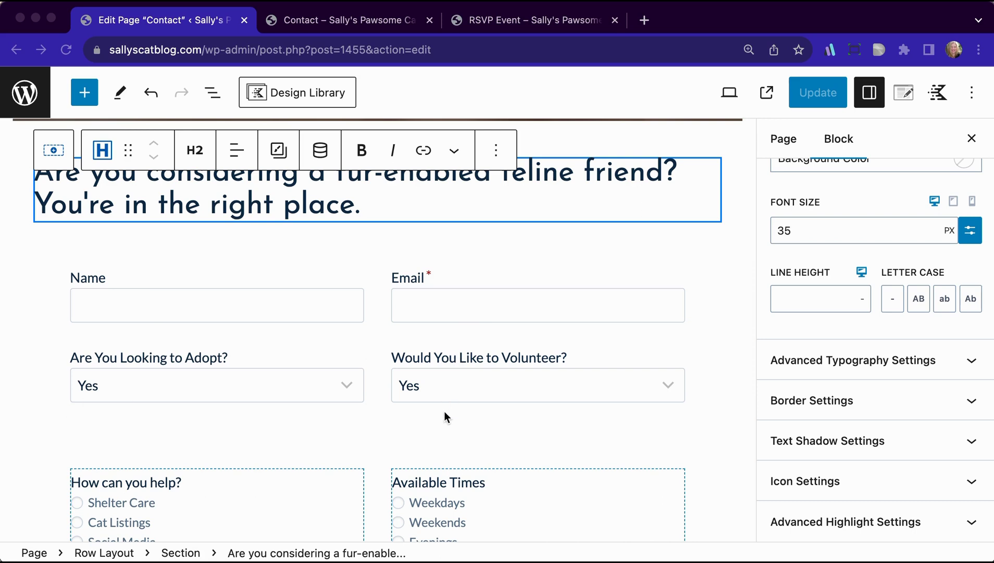
scroll(445, 411, "down", 3)
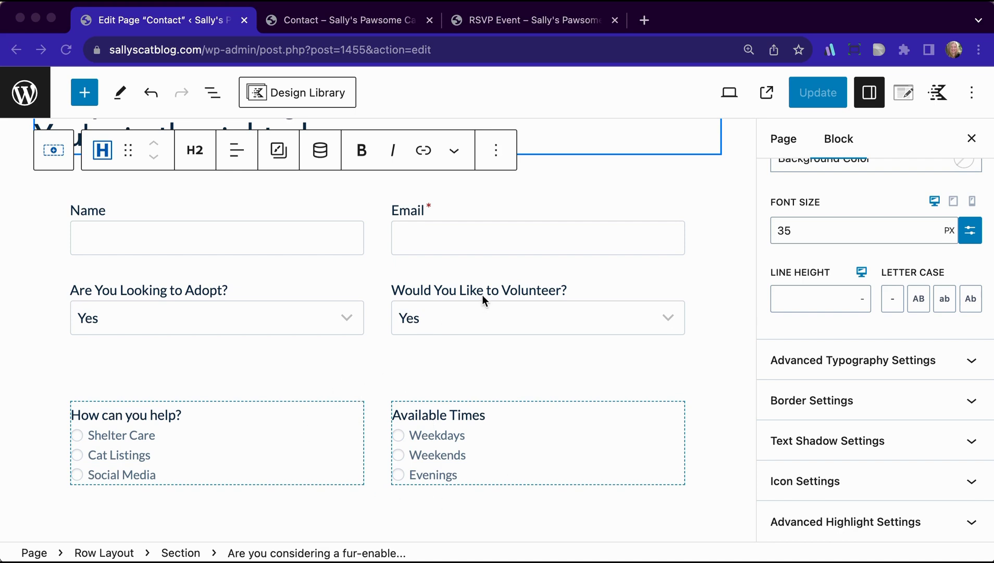
left_click(420, 321)
left_click(417, 320)
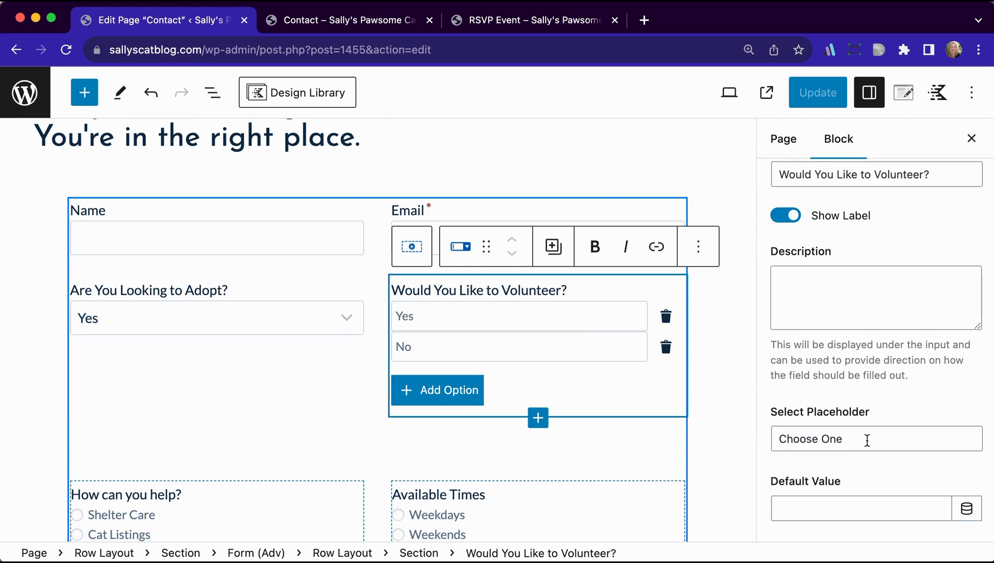
- Delete the 'Choose One' placeholder from the volunteer dropdown and save the page
left_click_drag(870, 441, 700, 443)
key("BackSpace")
left_click(805, 92)
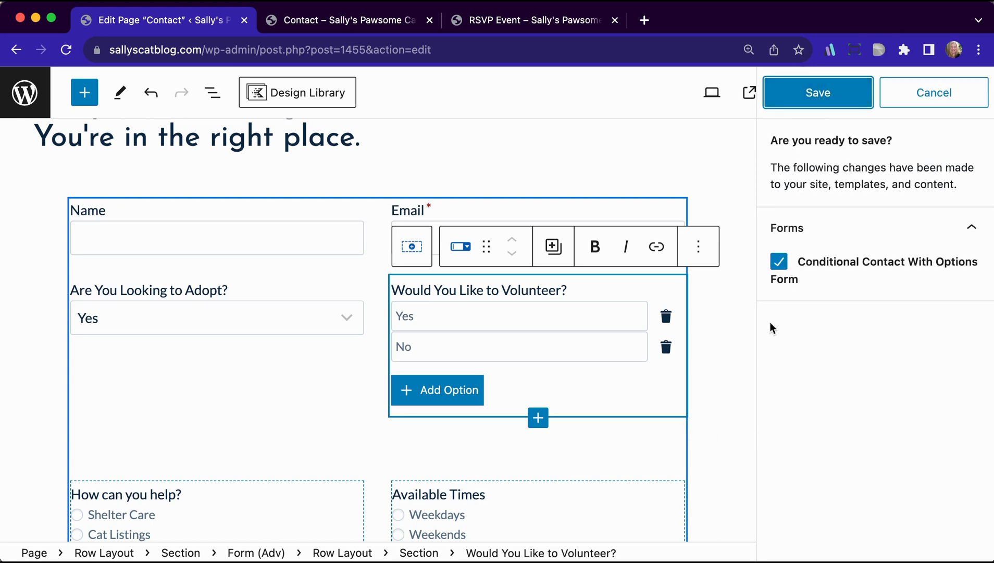
left_click(809, 89)
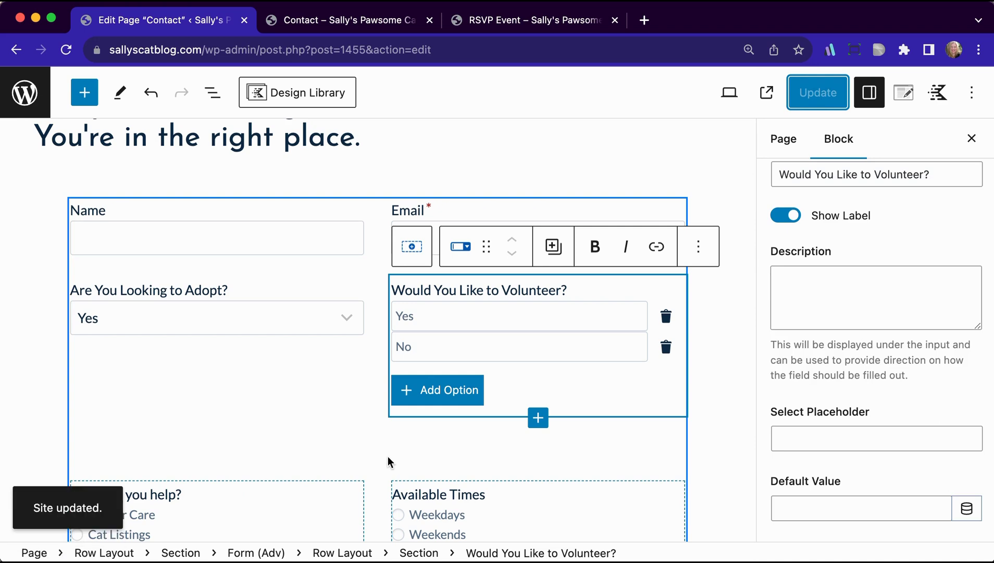
- Check that the Available Times field's Advanced conditional rule shows it only when volunteering is Yes
left_click(304, 516)
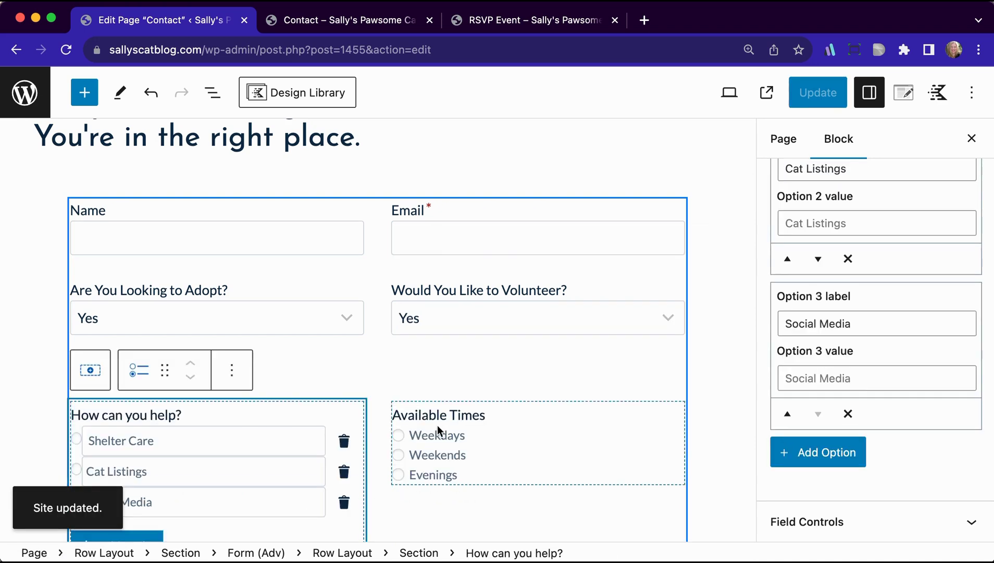
left_click(560, 444)
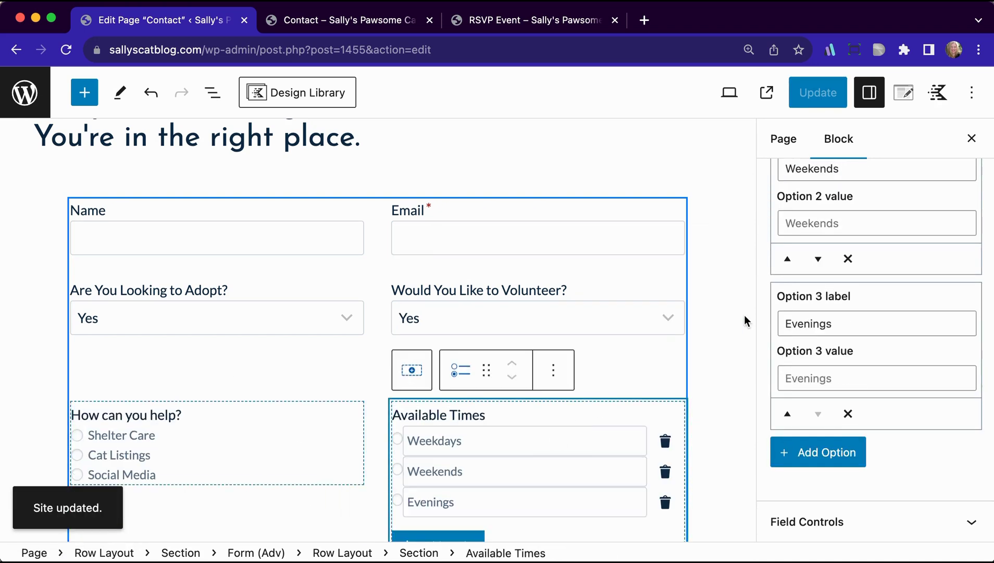
scroll(850, 359, "up", 10)
left_click(931, 277)
scroll(877, 364, "down", 7)
left_click(855, 215)
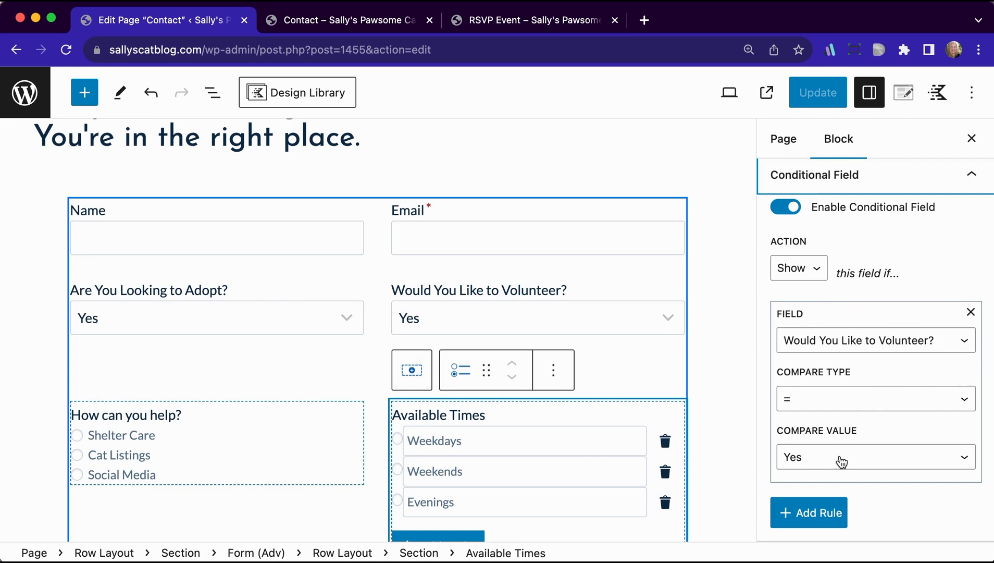
scroll(819, 267, "up", 6)
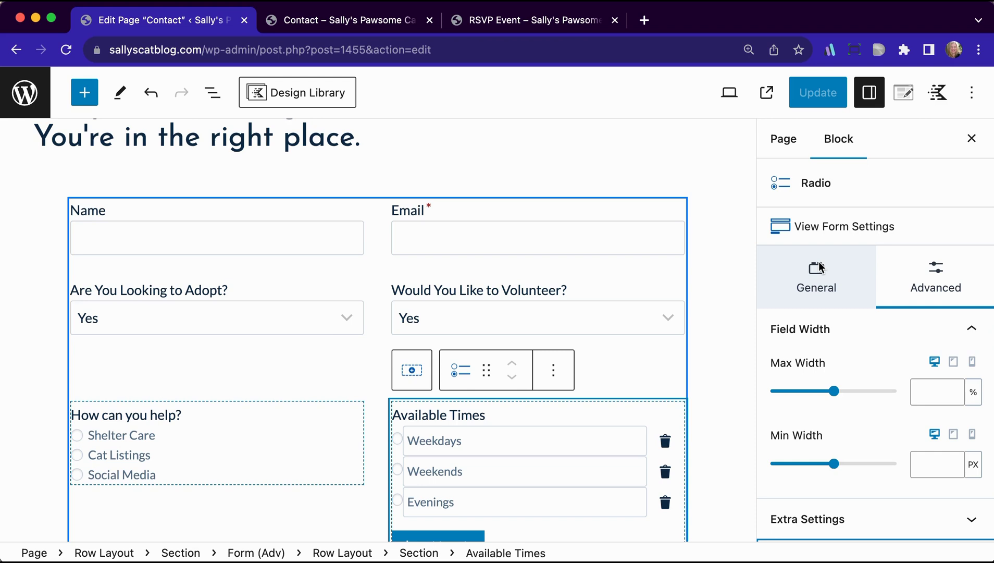
- Reload the live Contact page and check the volunteer and adoption dropdowns, leaving volunteering at Yes
left_click(323, 21)
key("super+r")
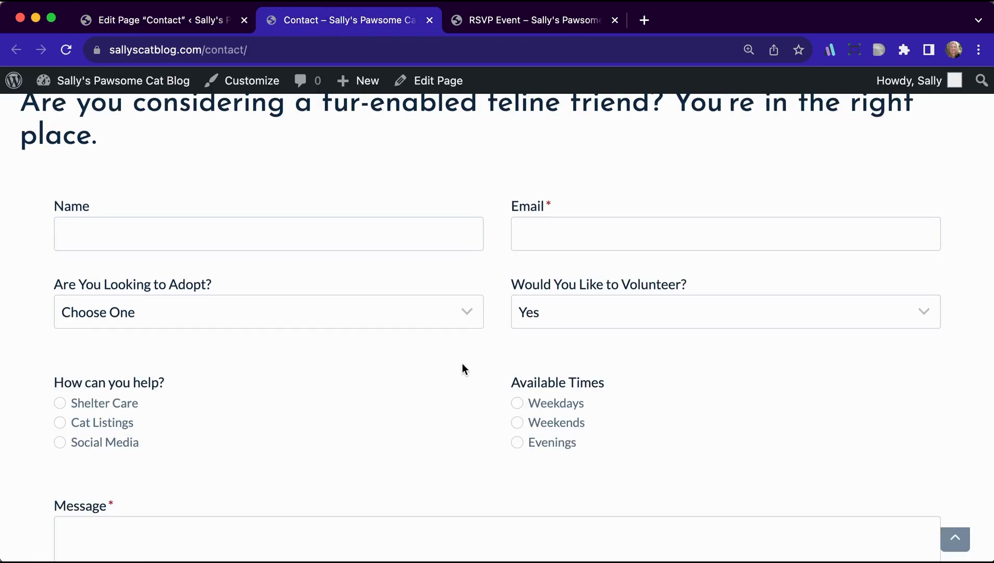
left_click(589, 303)
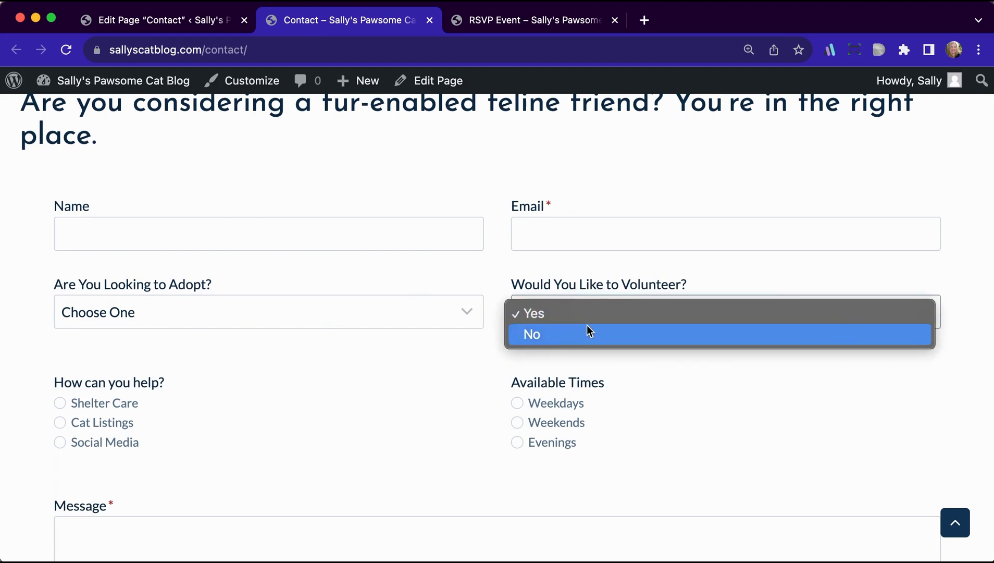
left_click(330, 300)
left_click(234, 310)
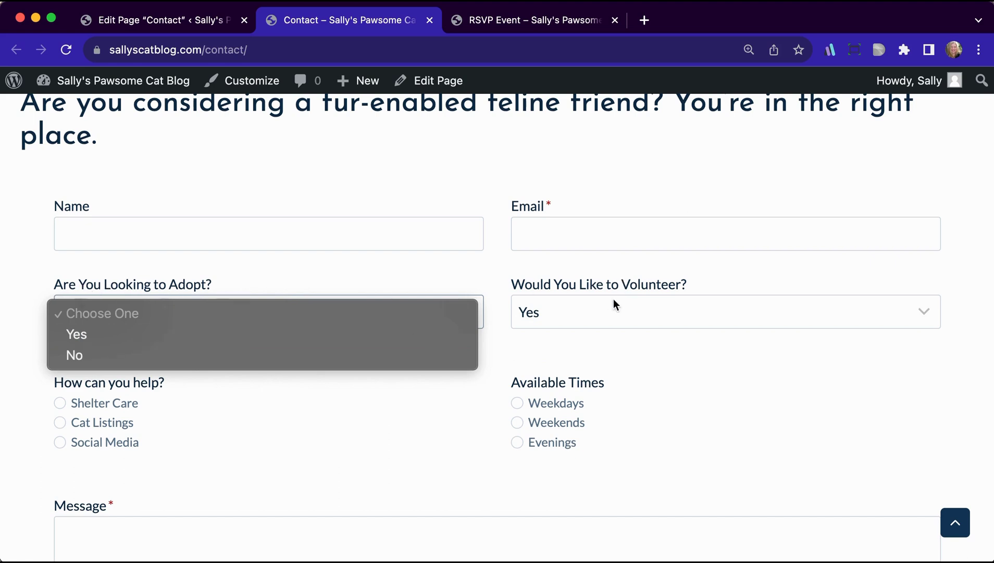
left_click(603, 320)
left_click(591, 320)
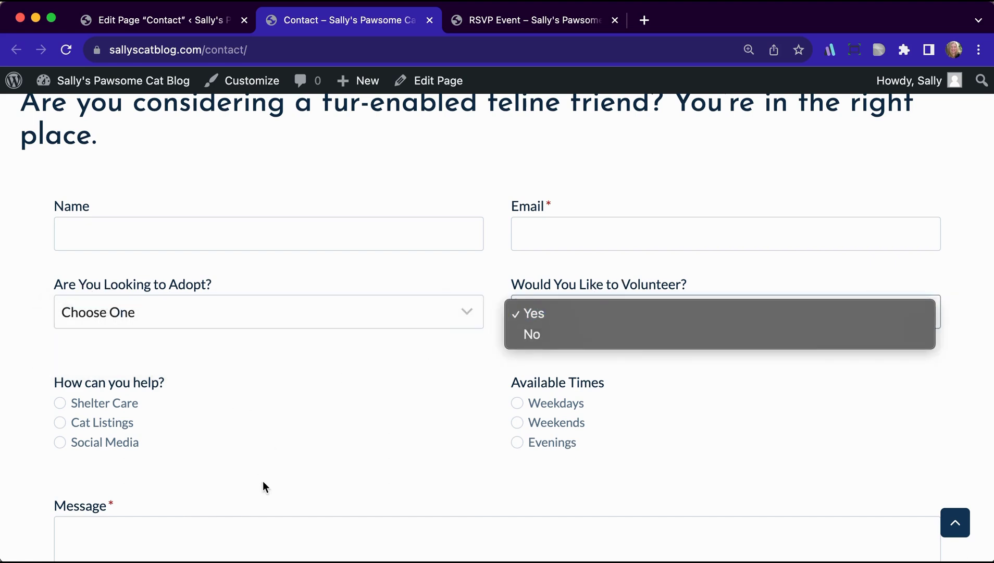
left_click(160, 20)
- Enter 'Choose One' as the volunteer dropdown's Select Placeholder again and save the Contact page
left_click(182, 20)
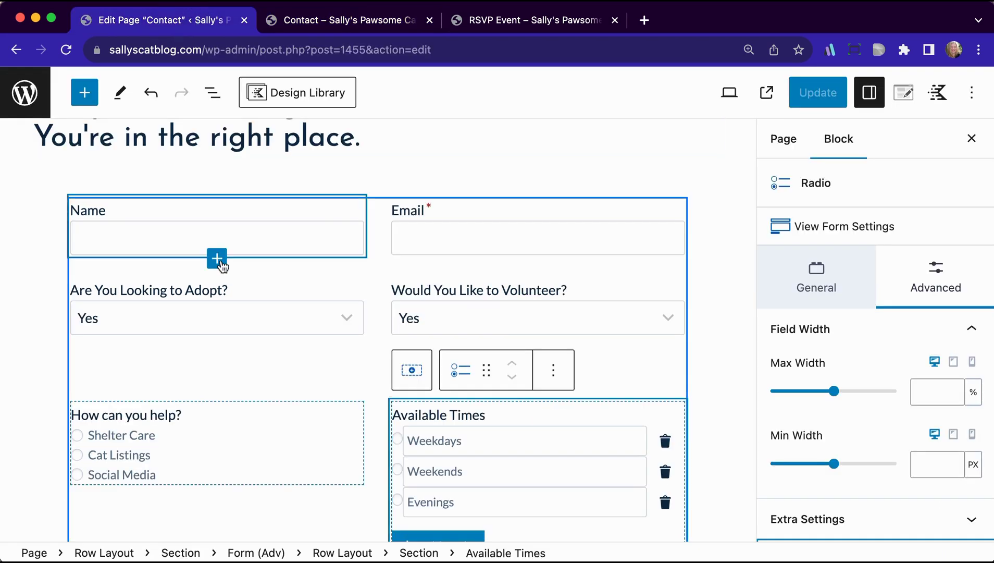
left_click(495, 290)
scroll(801, 404, "down", 1)
scroll(801, 405, "down", 2)
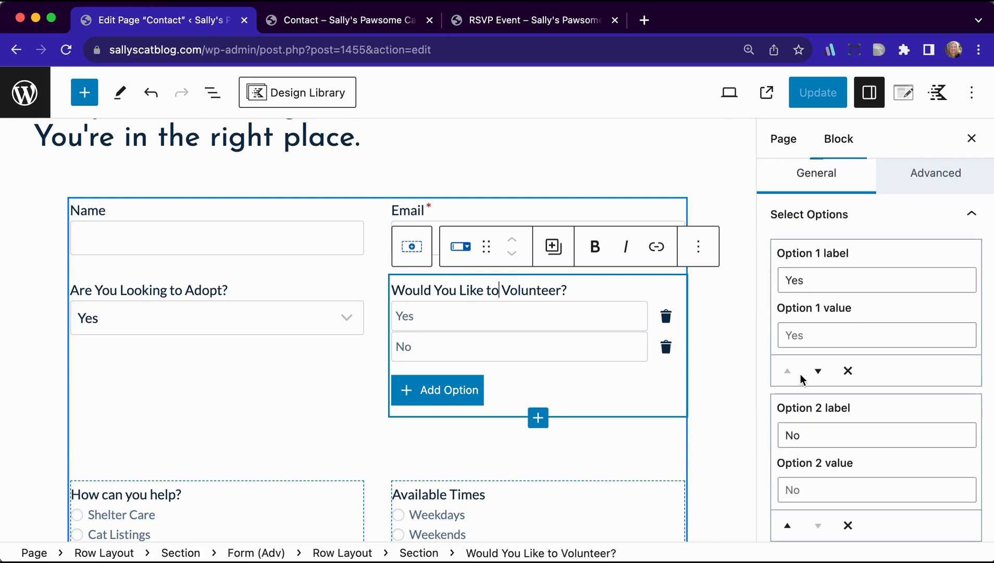
scroll(822, 440, "down", 10)
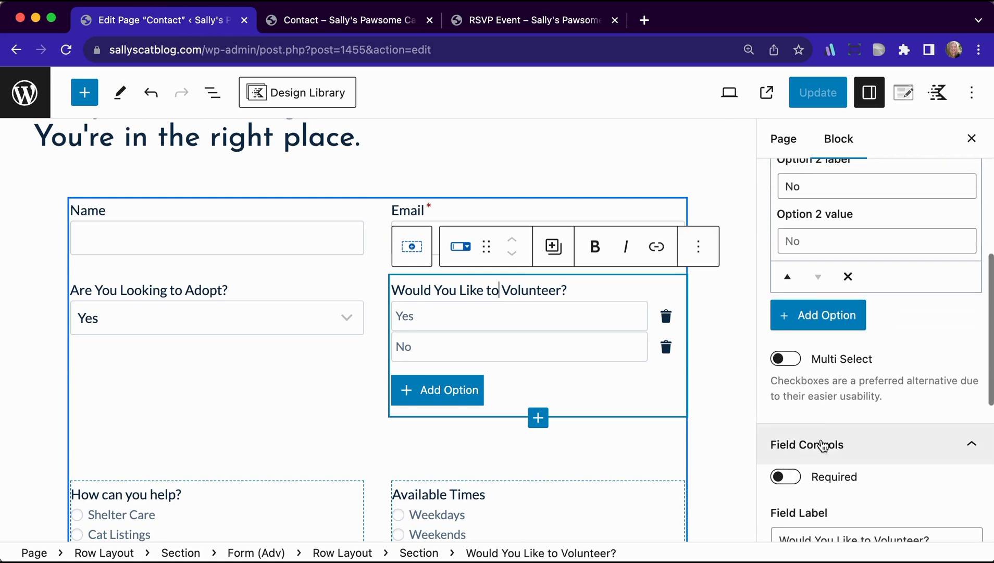
left_click(811, 442)
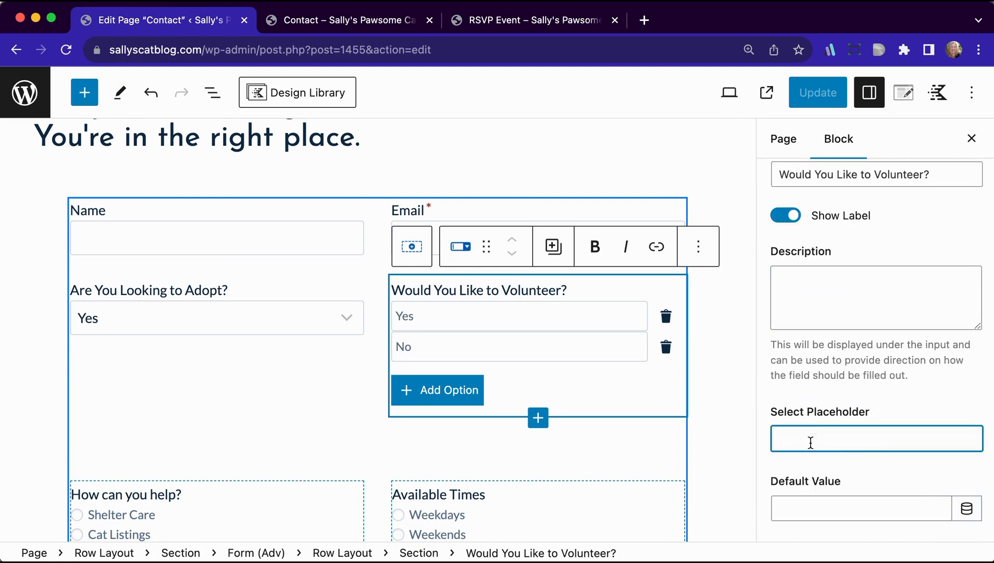
type("Choose ")
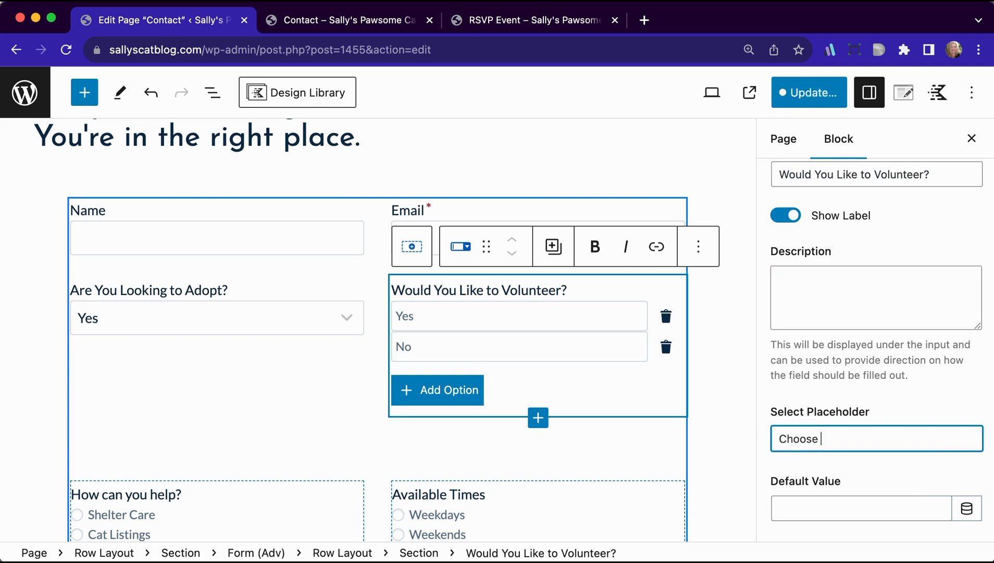
type("One")
left_click(815, 97)
left_click(813, 94)
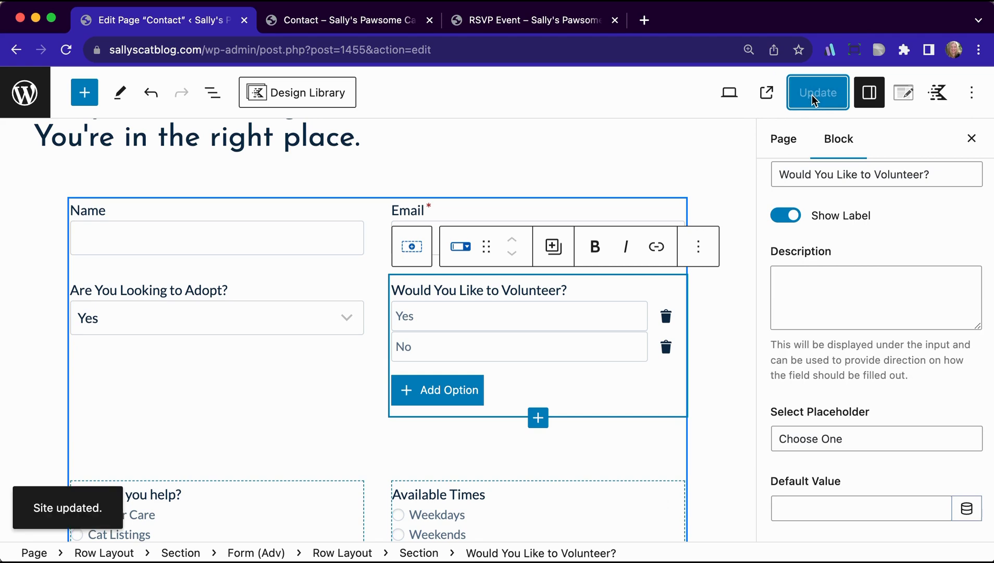
- Reload the live Contact page and test the volunteer dropdown with Yes, then No
key("ctrl+Tab")
key("super+r")
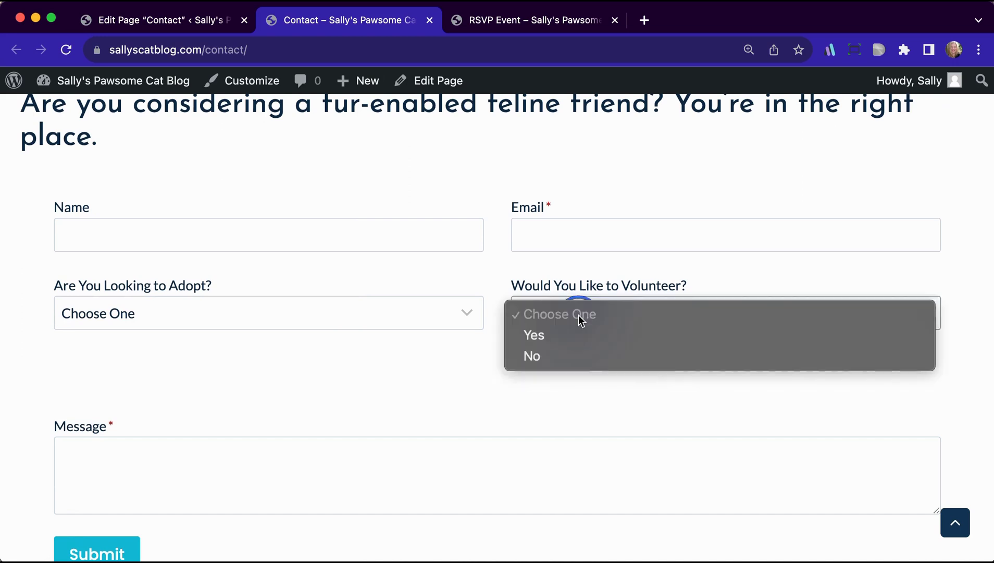
left_click(546, 319)
left_click(651, 335)
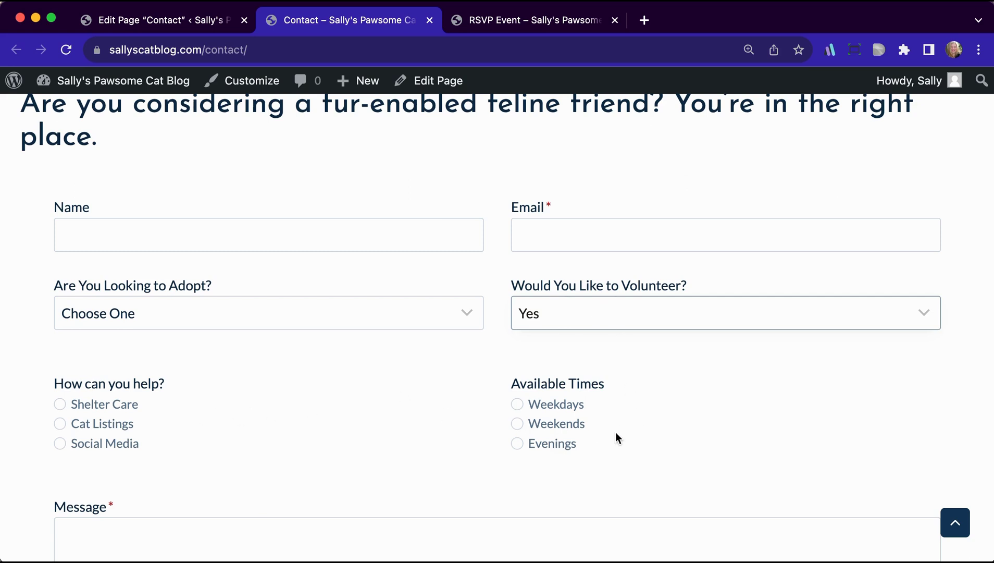
left_click(613, 315)
left_click(611, 339)
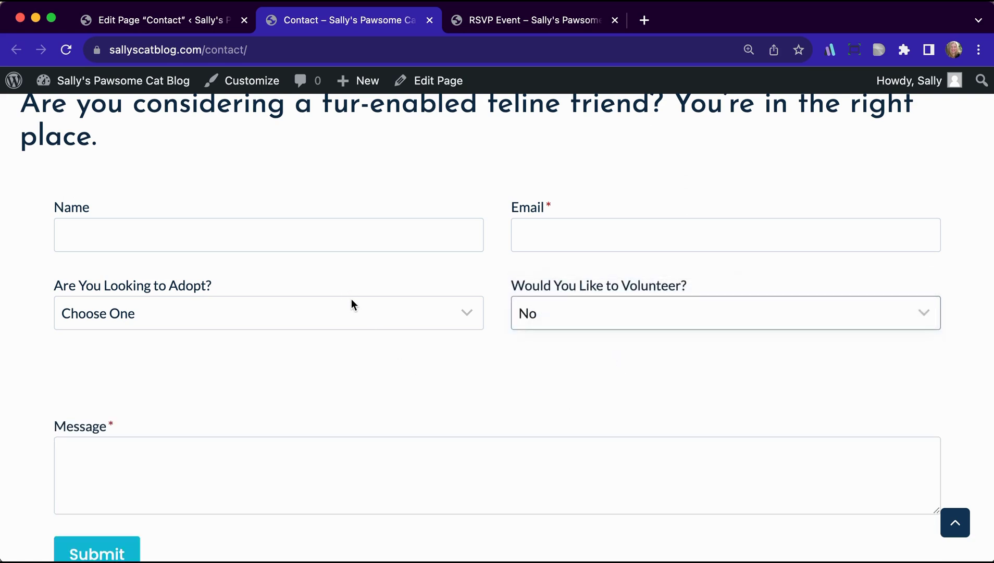